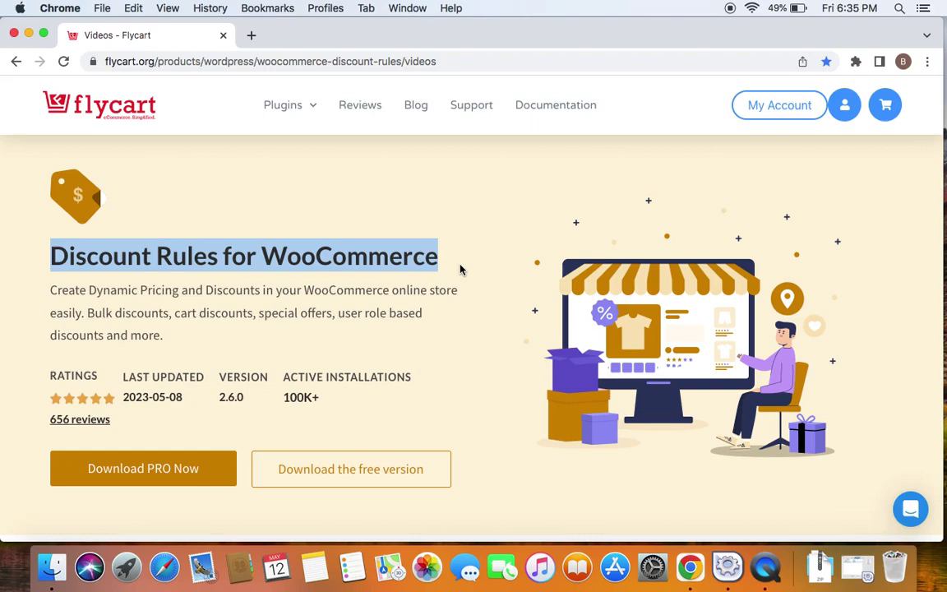
- Download the Collections add-on zip from the Woo Discount Rules Add-Ons tab
{"action": "left_click", "coordinate": [468, 64]}
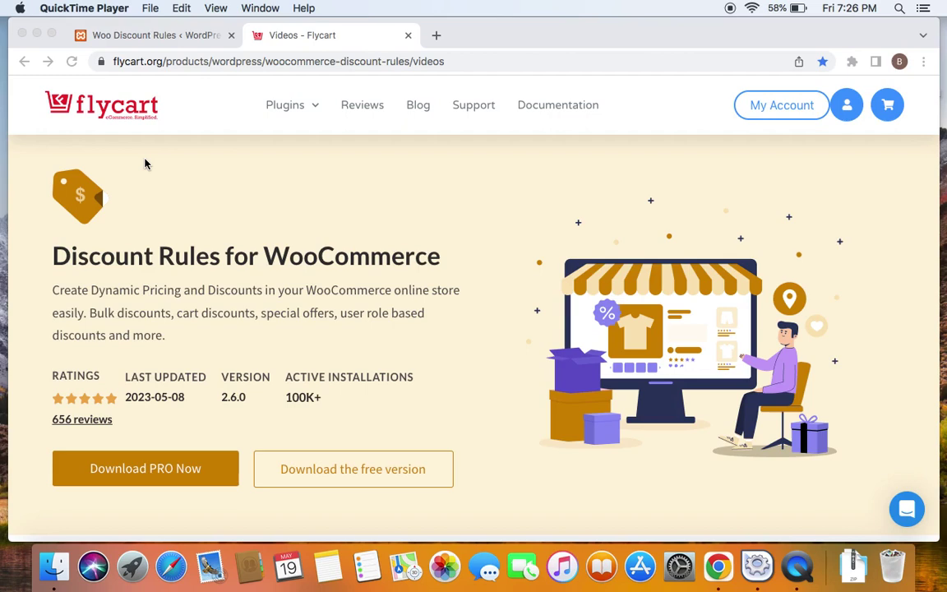
{"action": "left_click", "coordinate": [182, 36]}
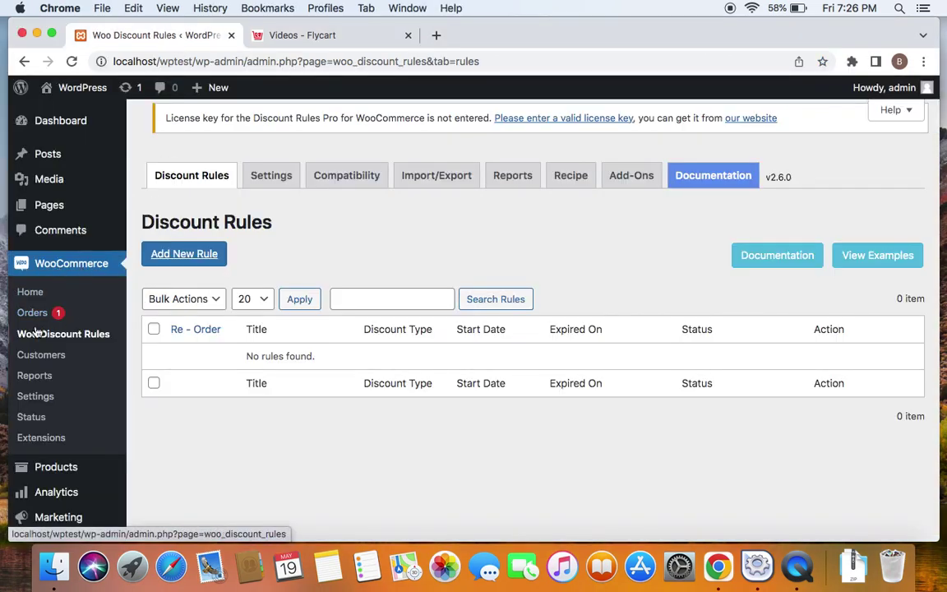
{"action": "left_click", "coordinate": [634, 177]}
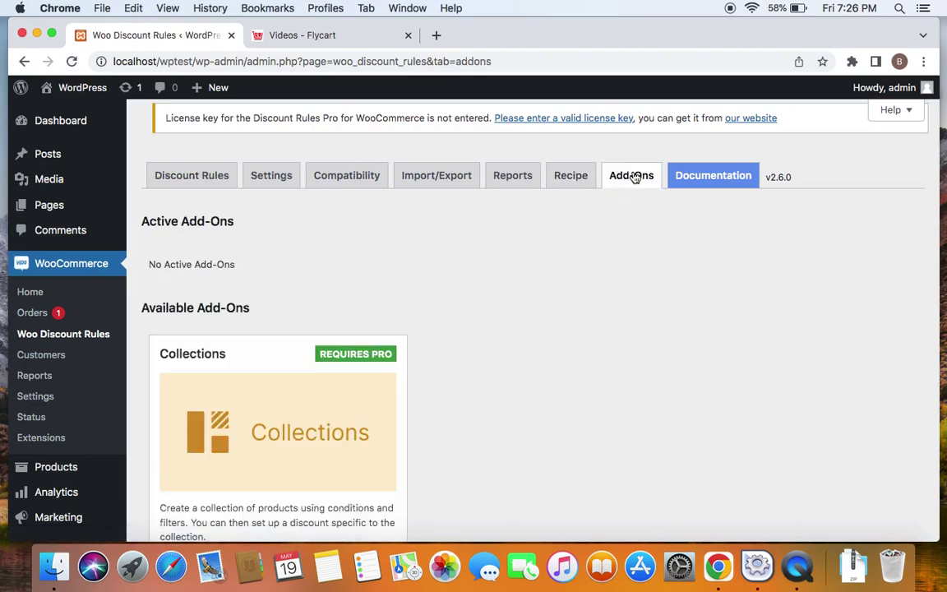
{"action": "scroll", "coordinate": [317, 431], "scroll_direction": "down", "scroll_amount": 2}
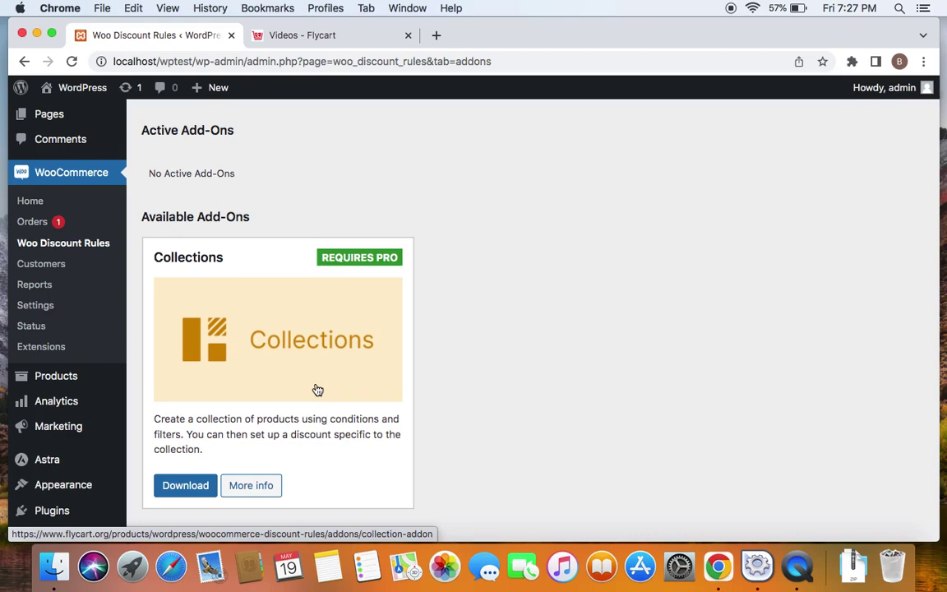
{"action": "scroll", "coordinate": [317, 390], "scroll_direction": "up", "scroll_amount": 2}
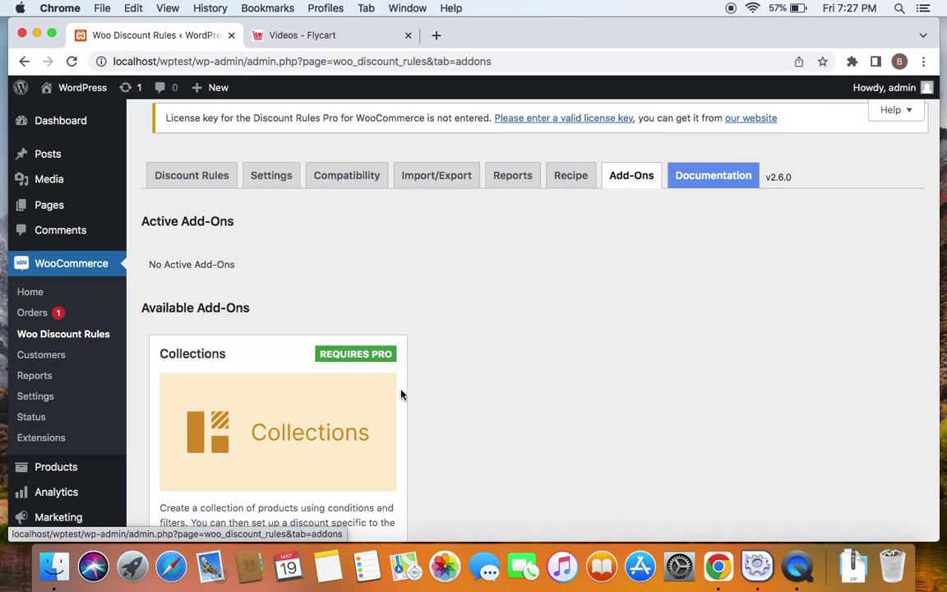
{"action": "scroll", "coordinate": [401, 396], "scroll_direction": "down", "scroll_amount": 4}
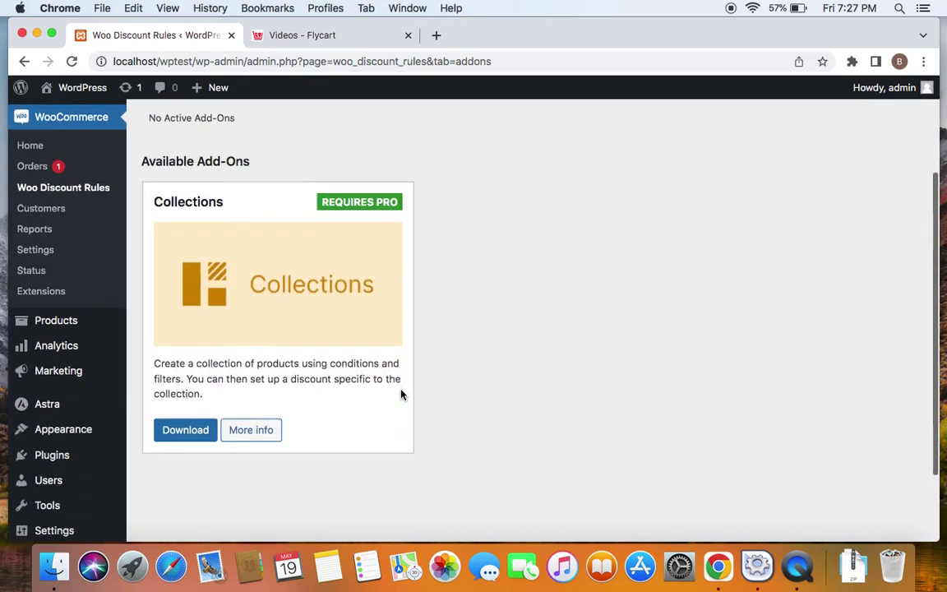
{"action": "left_click", "coordinate": [196, 431]}
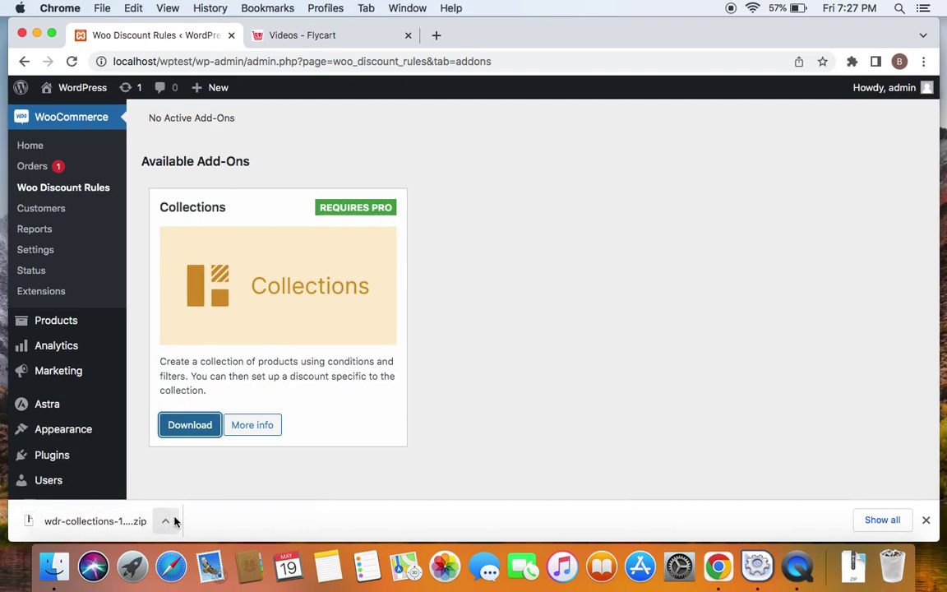
{"action": "scroll", "coordinate": [541, 355], "scroll_direction": "up", "scroll_amount": 3}
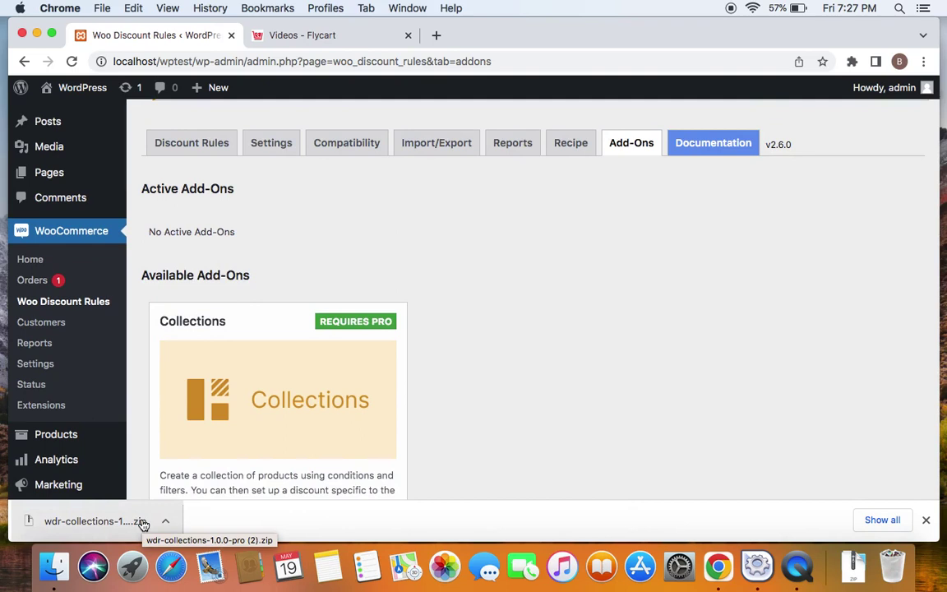
{"action": "scroll", "coordinate": [100, 448], "scroll_direction": "down", "scroll_amount": 6}
- Upload the wdr-collections-1.0.0-pro (2).zip from Downloads as a new plugin, install it and activate it
{"action": "mouse_move", "coordinate": [41, 330]}
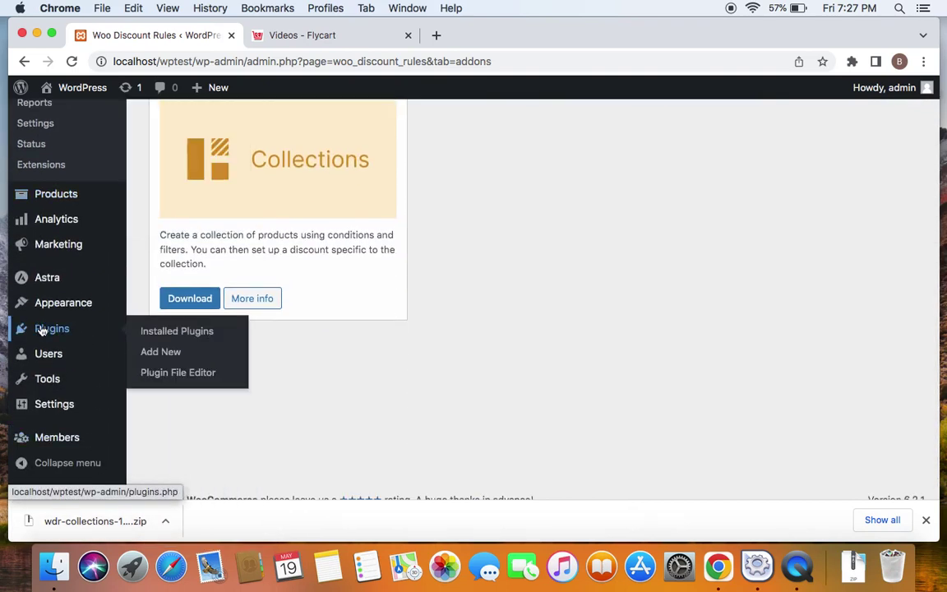
{"action": "left_click", "coordinate": [160, 351]}
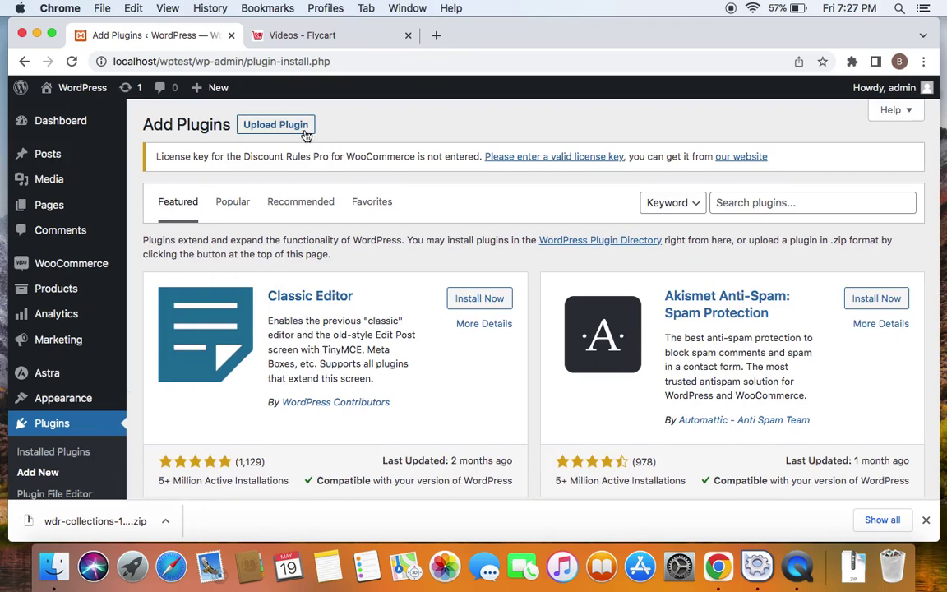
{"action": "left_click", "coordinate": [277, 125]}
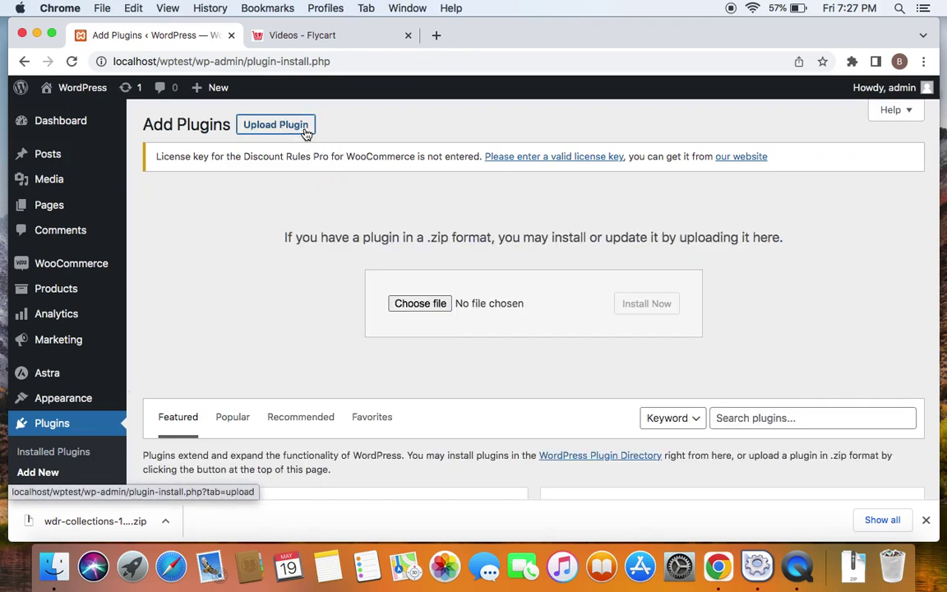
{"action": "left_click", "coordinate": [436, 303]}
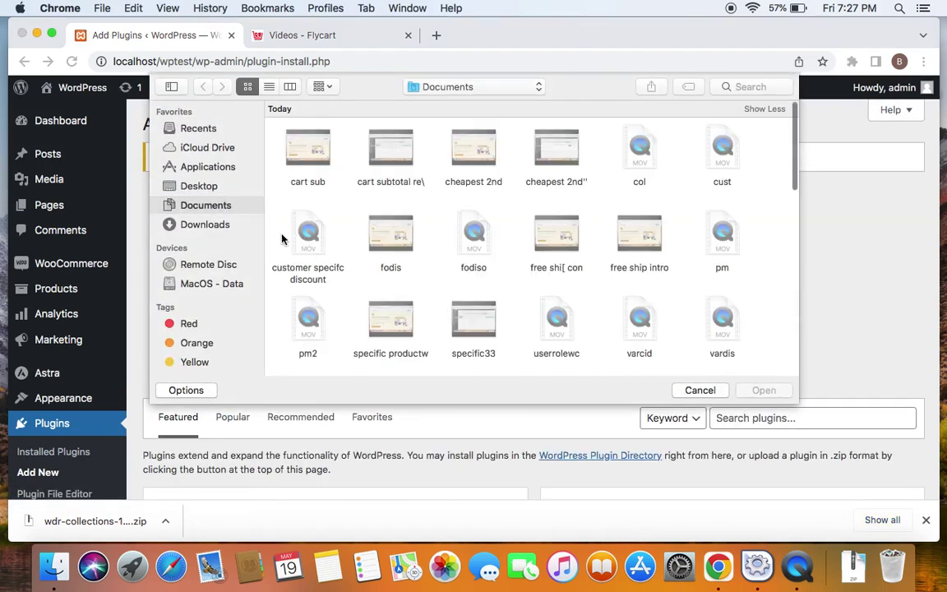
{"action": "left_click", "coordinate": [218, 226]}
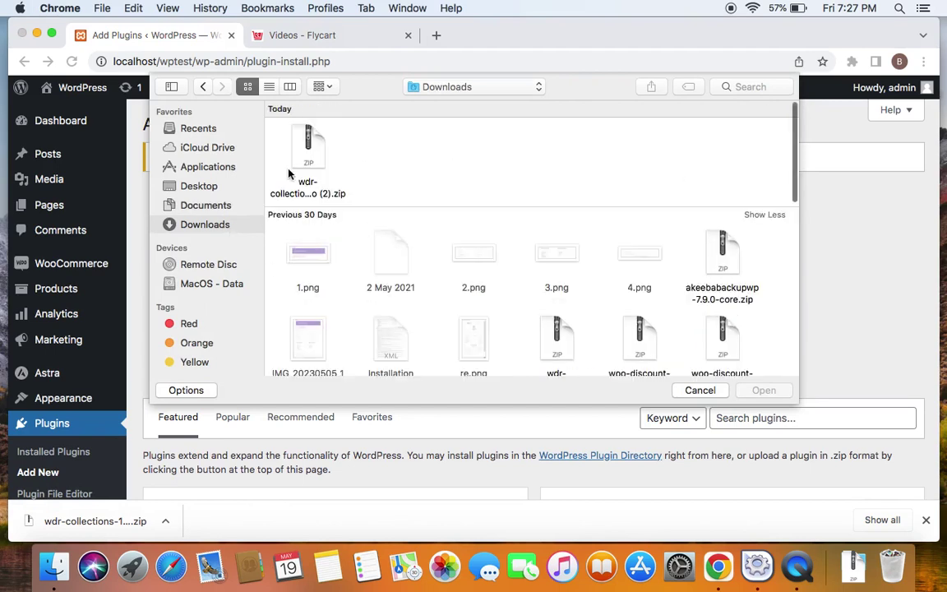
{"action": "left_click", "coordinate": [325, 169]}
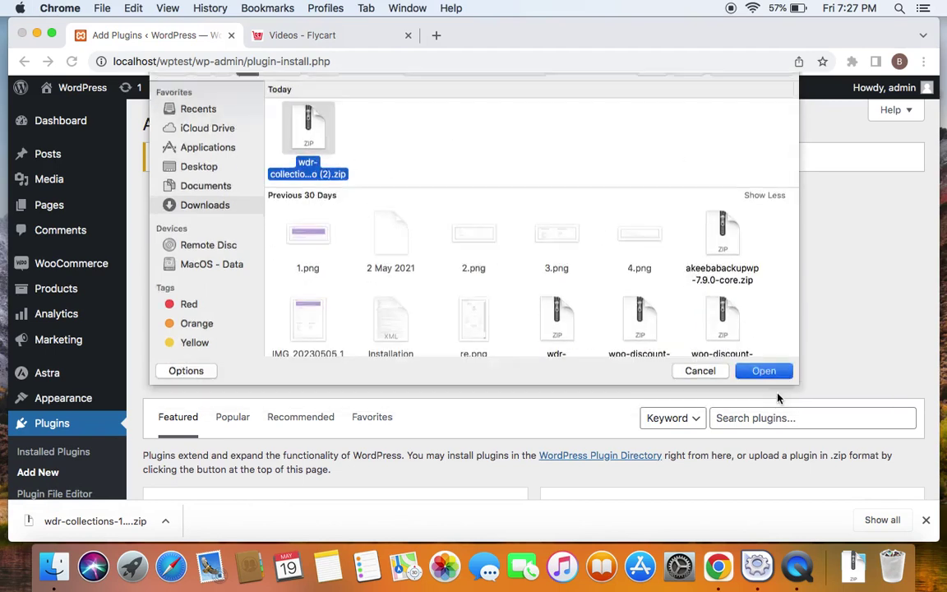
{"action": "left_click", "coordinate": [772, 390]}
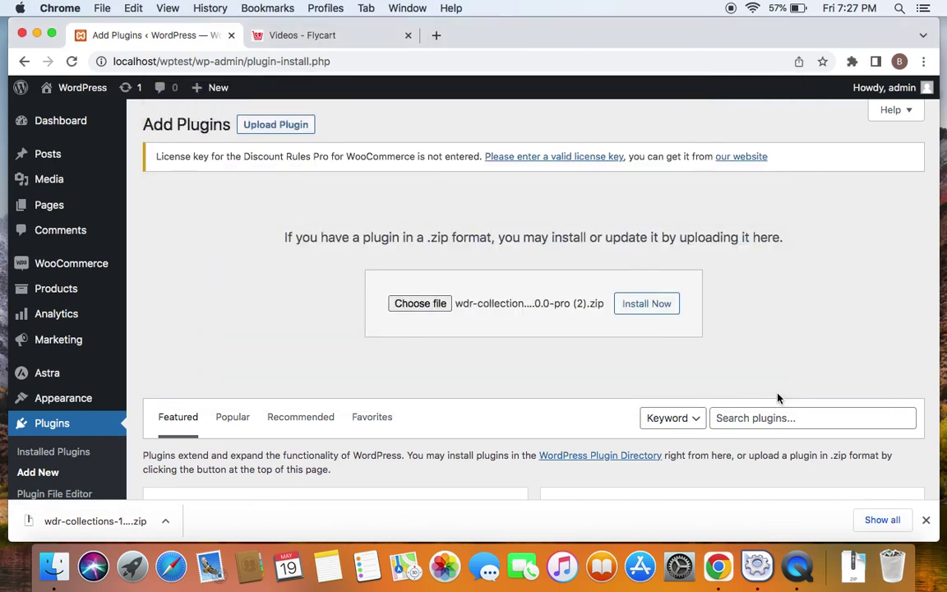
{"action": "left_click", "coordinate": [661, 310]}
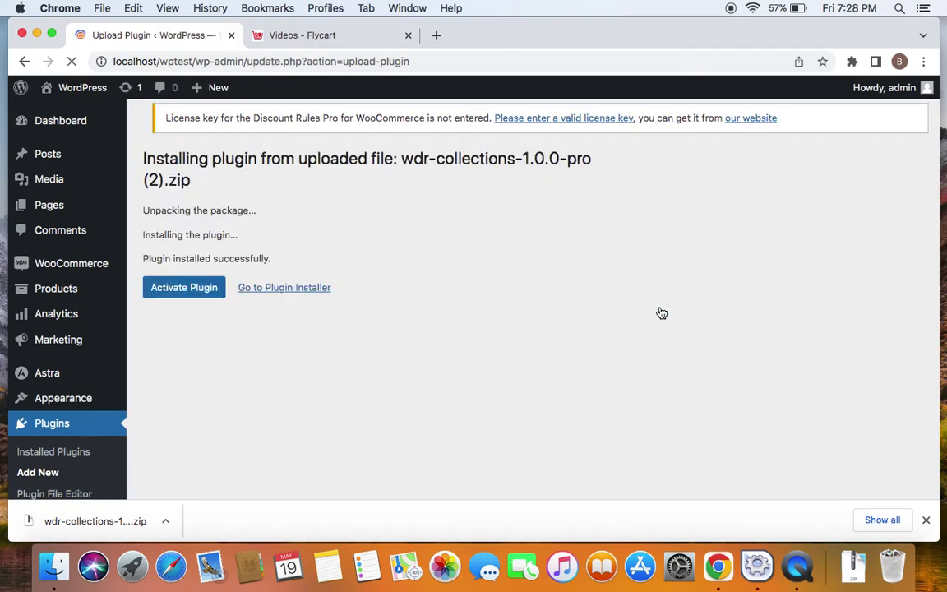
{"action": "left_click", "coordinate": [214, 303]}
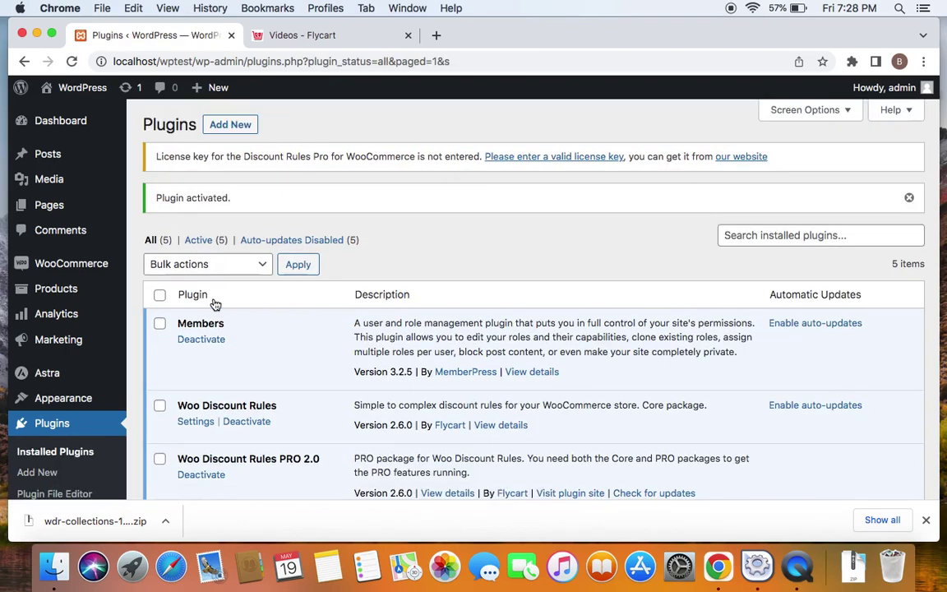
- In Woo Discount Rules, confirm the Collections add-on is active and open its empty Collections page
{"action": "scroll", "coordinate": [311, 456], "scroll_direction": "down", "scroll_amount": 5}
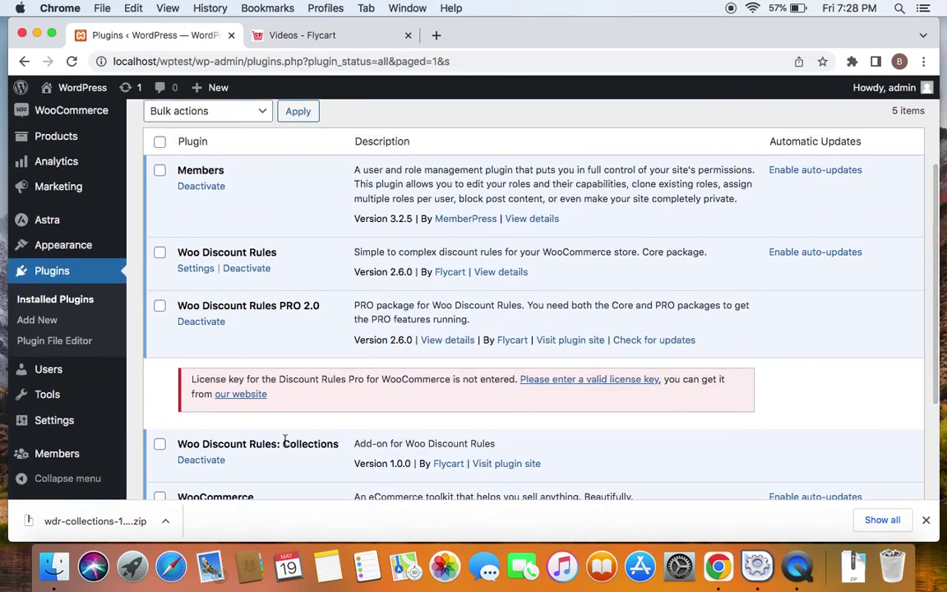
{"action": "scroll", "coordinate": [284, 440], "scroll_direction": "up", "scroll_amount": 5}
{"action": "mouse_move", "coordinate": [86, 264]}
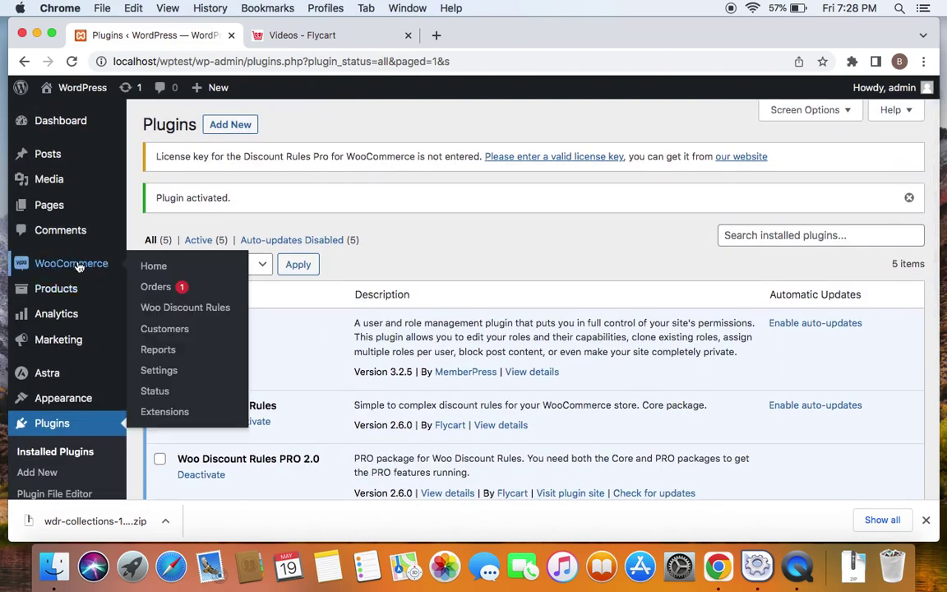
{"action": "left_click", "coordinate": [173, 309]}
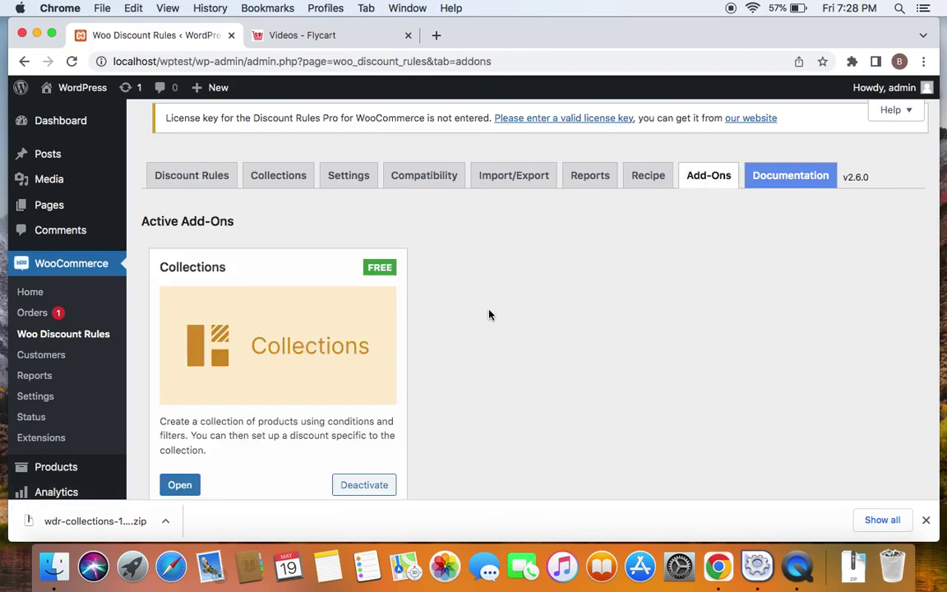
{"action": "scroll", "coordinate": [490, 315], "scroll_direction": "down", "scroll_amount": 3}
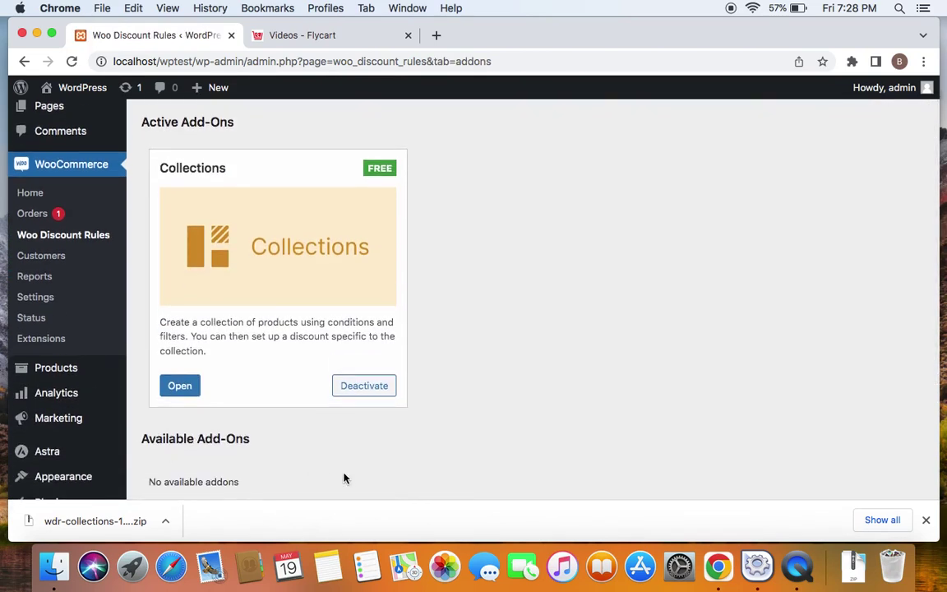
{"action": "scroll", "coordinate": [343, 479], "scroll_direction": "up", "scroll_amount": 2}
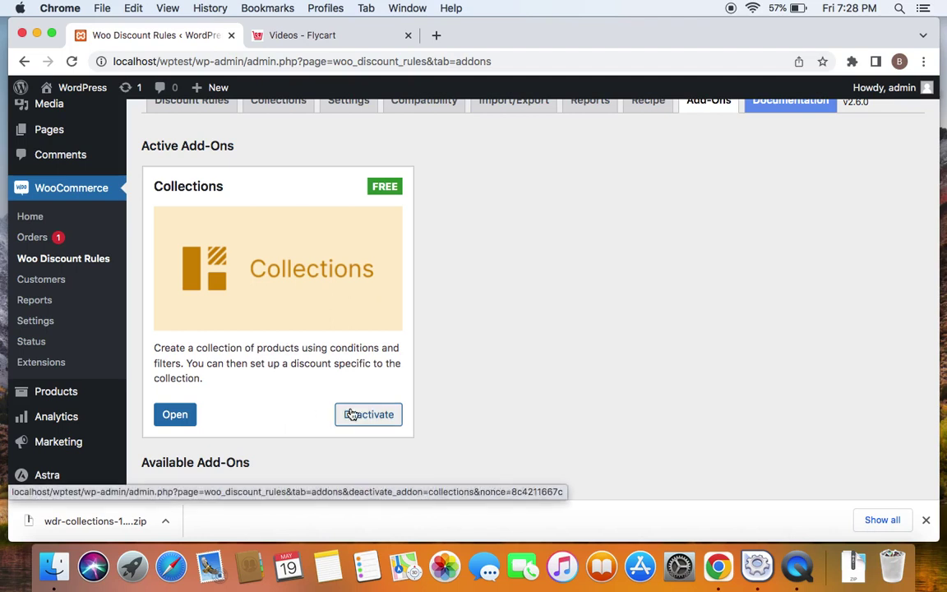
{"action": "left_click", "coordinate": [188, 416]}
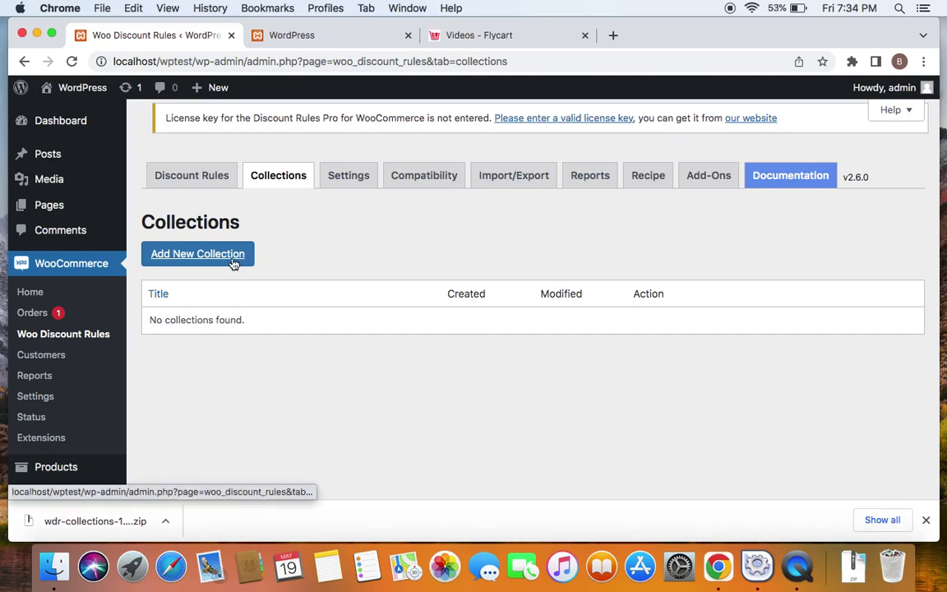
- Add a new collection and title it 'Category+Attribute'
{"action": "left_click", "coordinate": [218, 263]}
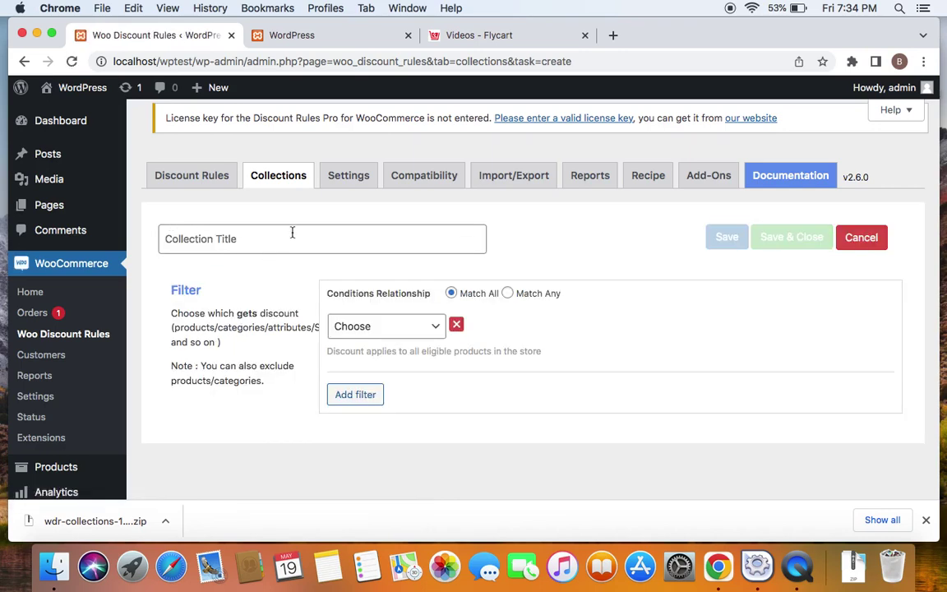
{"action": "left_click", "coordinate": [309, 244]}
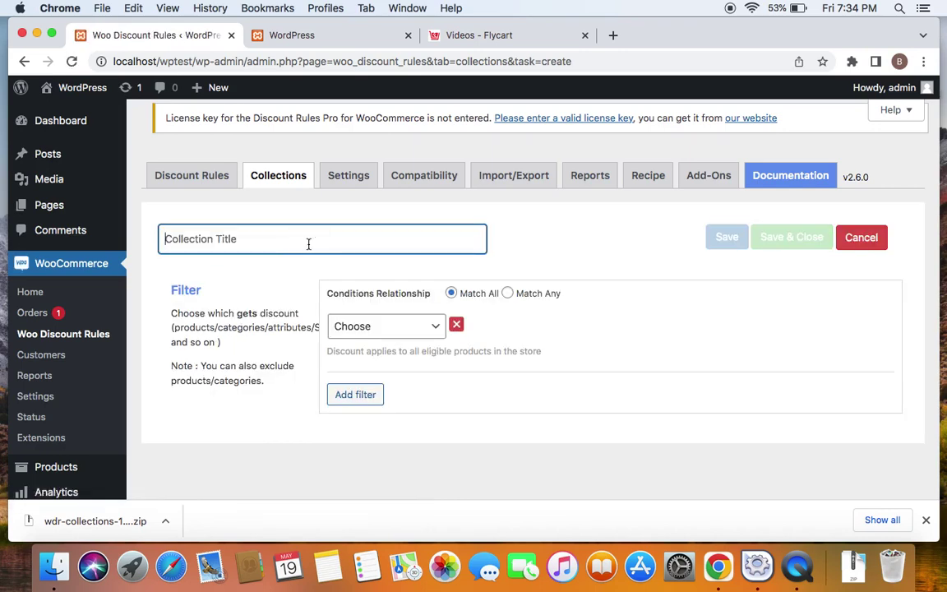
{"action": "type", "text": "Category+"}
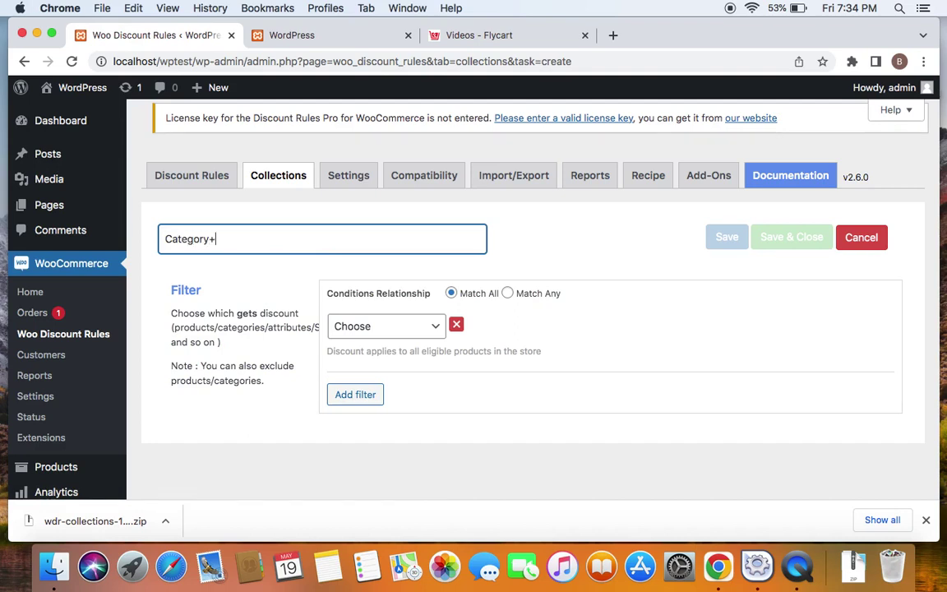
{"action": "type", "text": "Attribute"}
{"action": "left_click", "coordinate": [564, 247]}
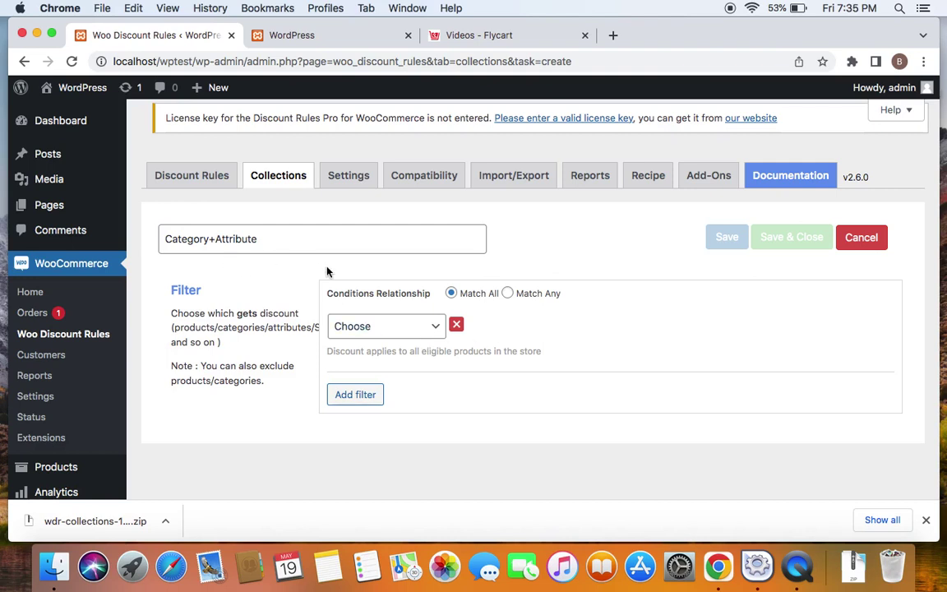
{"action": "left_click", "coordinate": [438, 327]}
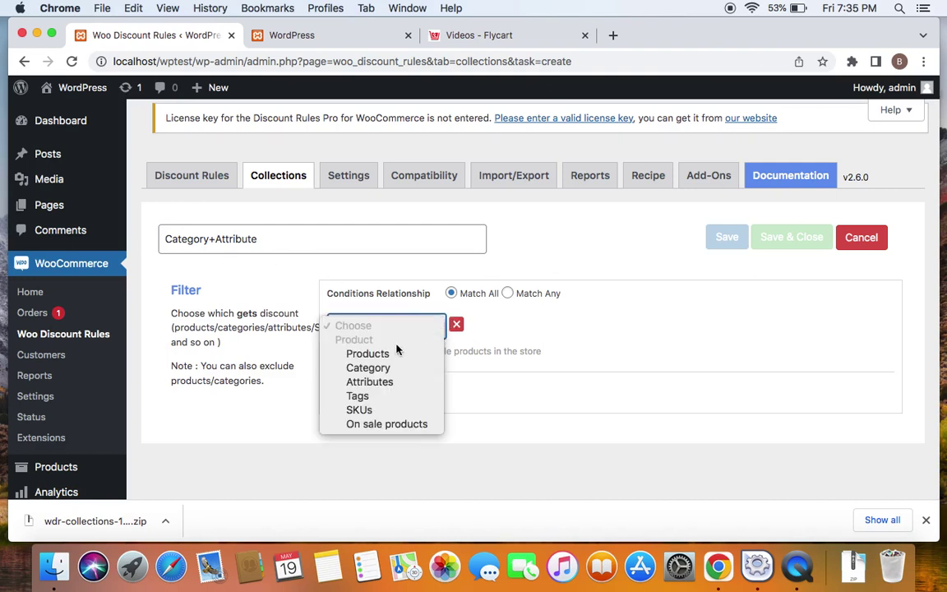
- Add a Category In List filter for the casual wear category
{"action": "left_click", "coordinate": [378, 370]}
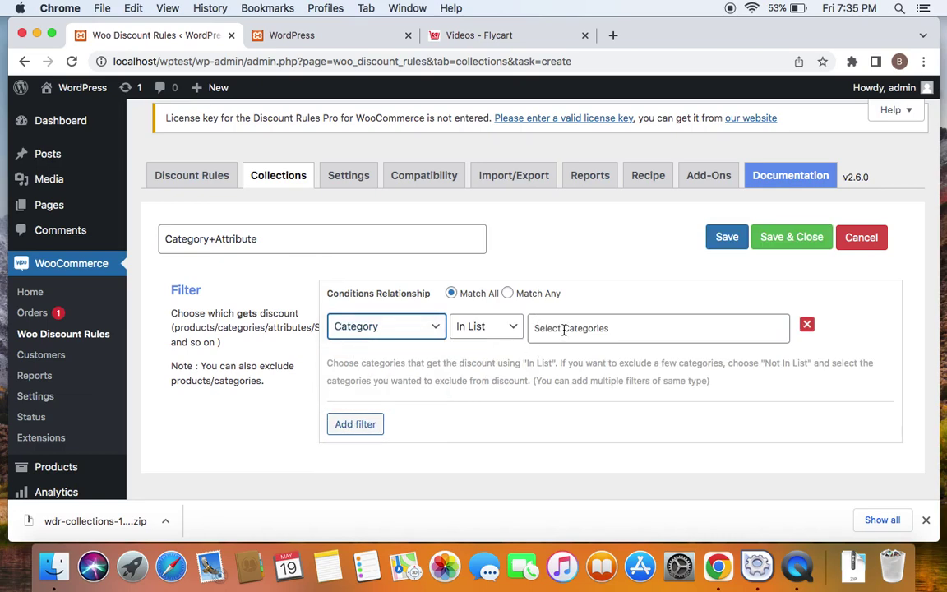
{"action": "left_click", "coordinate": [564, 330]}
{"action": "type", "text": "cas"}
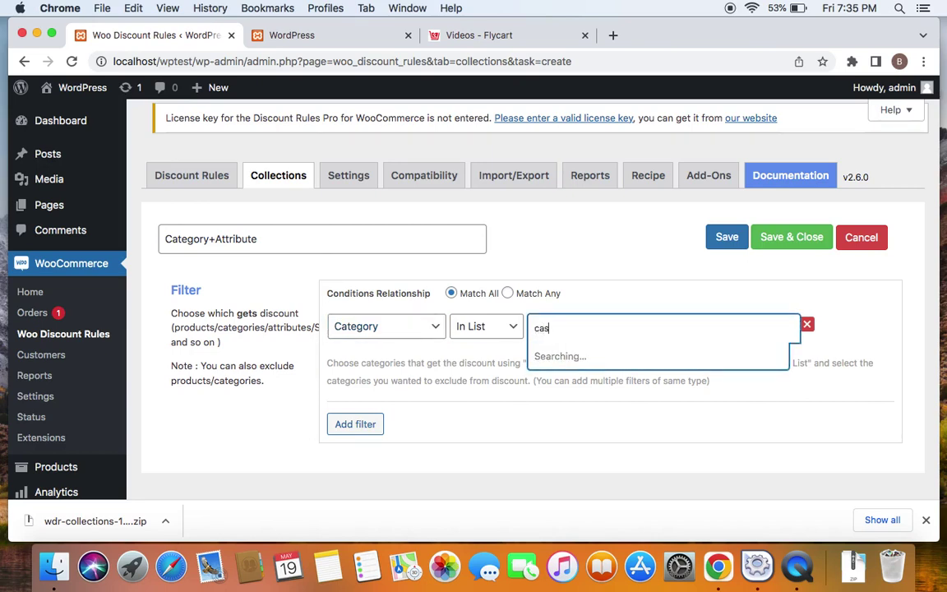
{"action": "type", "text": "ual"}
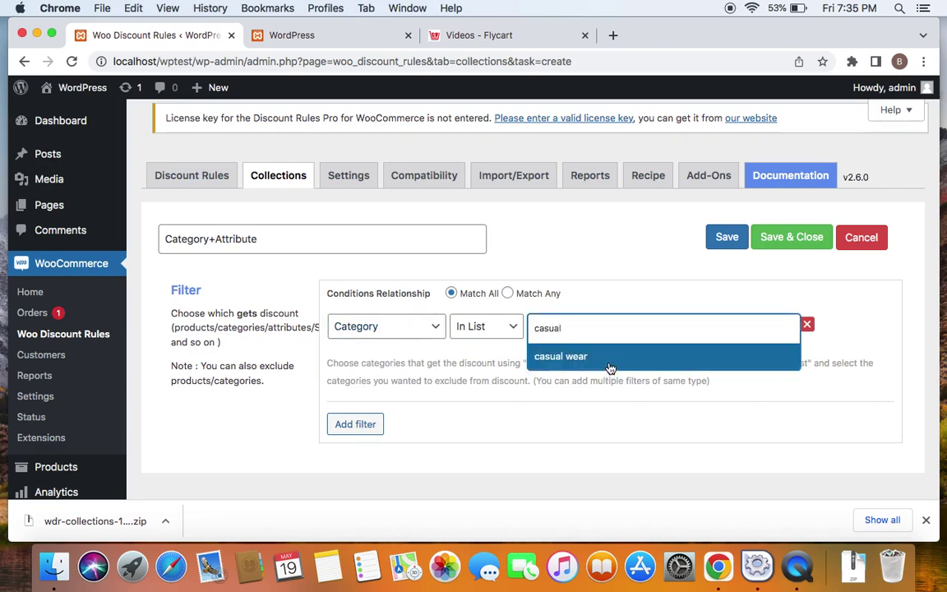
{"action": "left_click", "coordinate": [608, 363]}
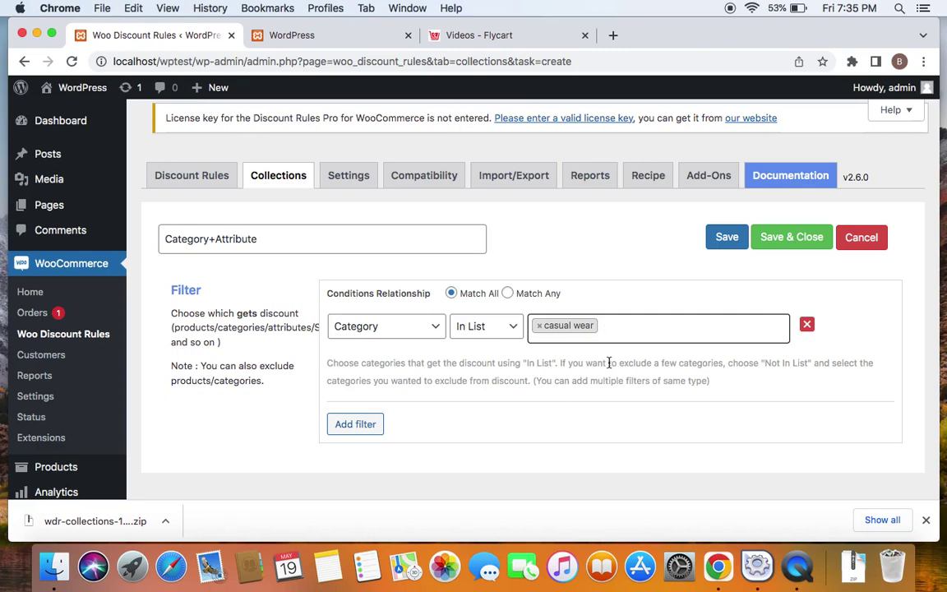
- Add a second Attributes In List filter for Color: Green
{"action": "left_click", "coordinate": [358, 429]}
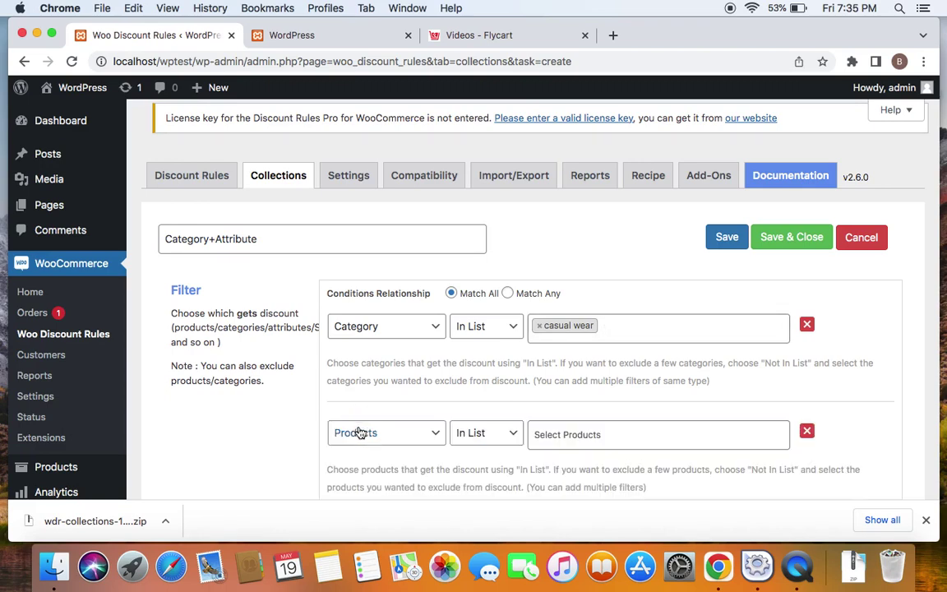
{"action": "left_click", "coordinate": [431, 441]}
{"action": "left_click", "coordinate": [411, 457]}
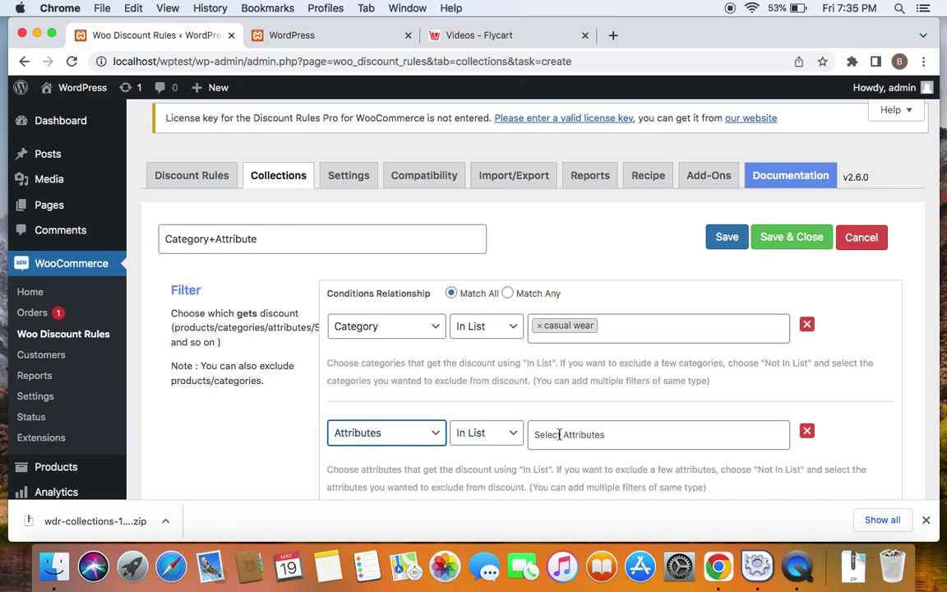
{"action": "left_click", "coordinate": [559, 434]}
{"action": "type", "text": "gree"}
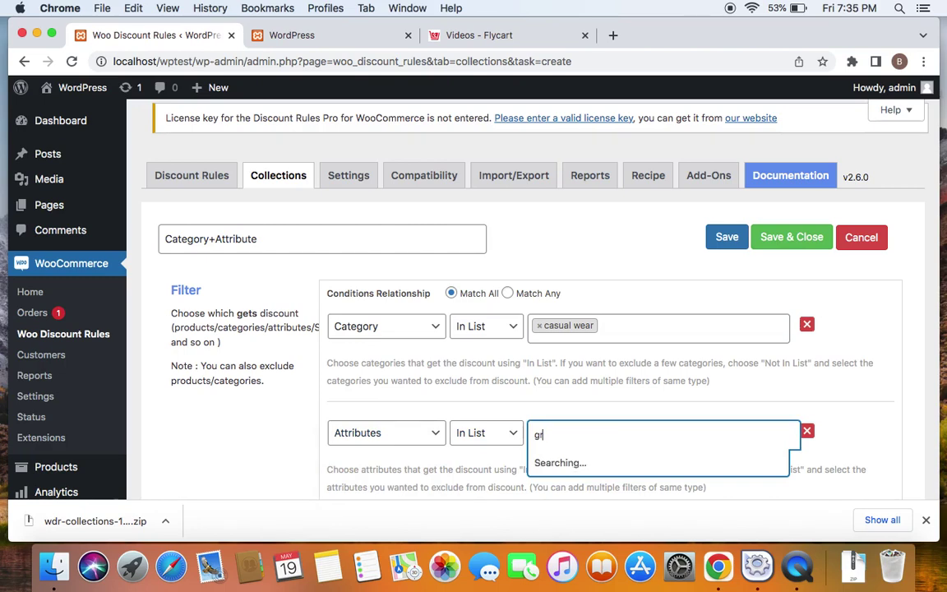
{"action": "left_click", "coordinate": [599, 462]}
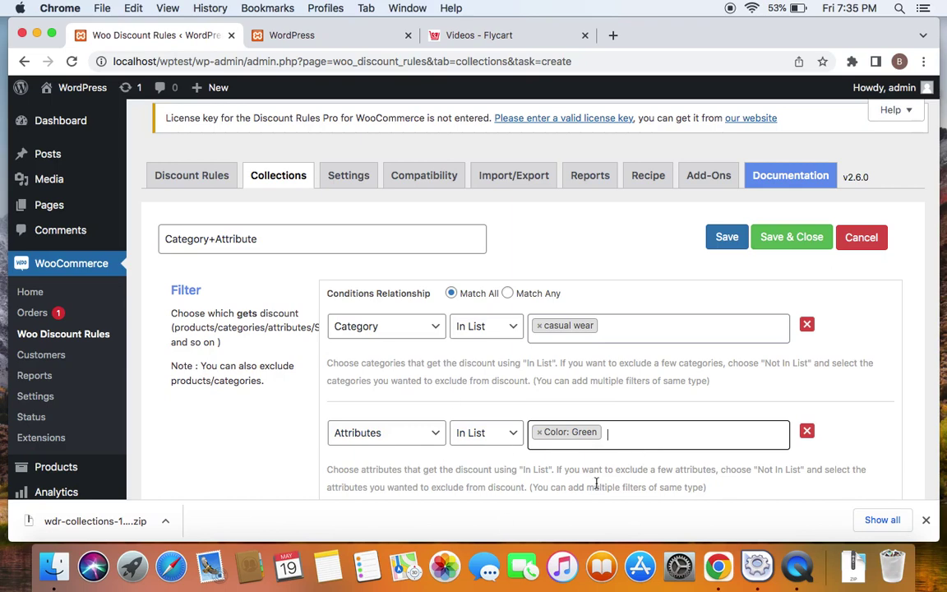
- Save and close the Category+Attribute collection, then start a new discount rule
{"action": "left_click", "coordinate": [792, 238]}
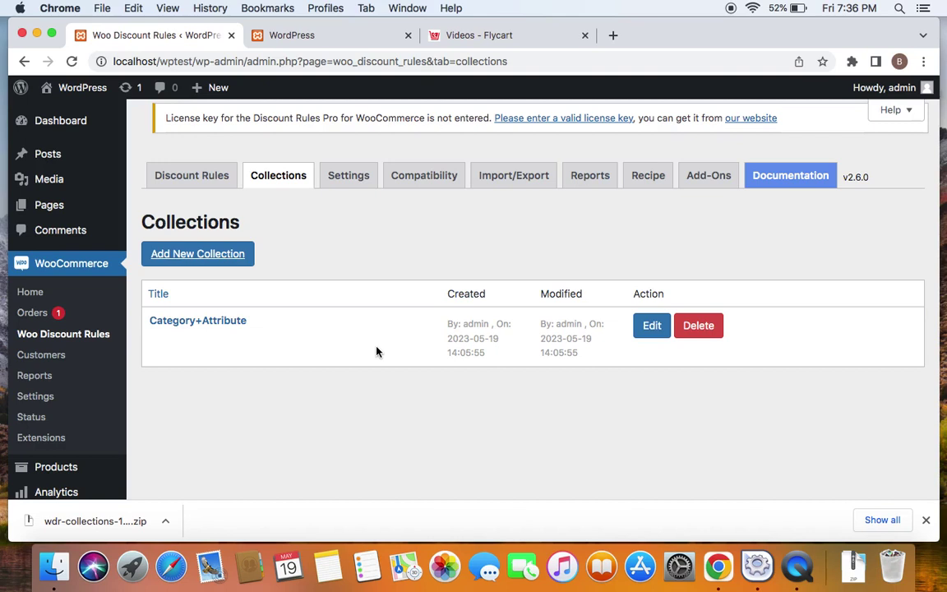
{"action": "left_click", "coordinate": [211, 180]}
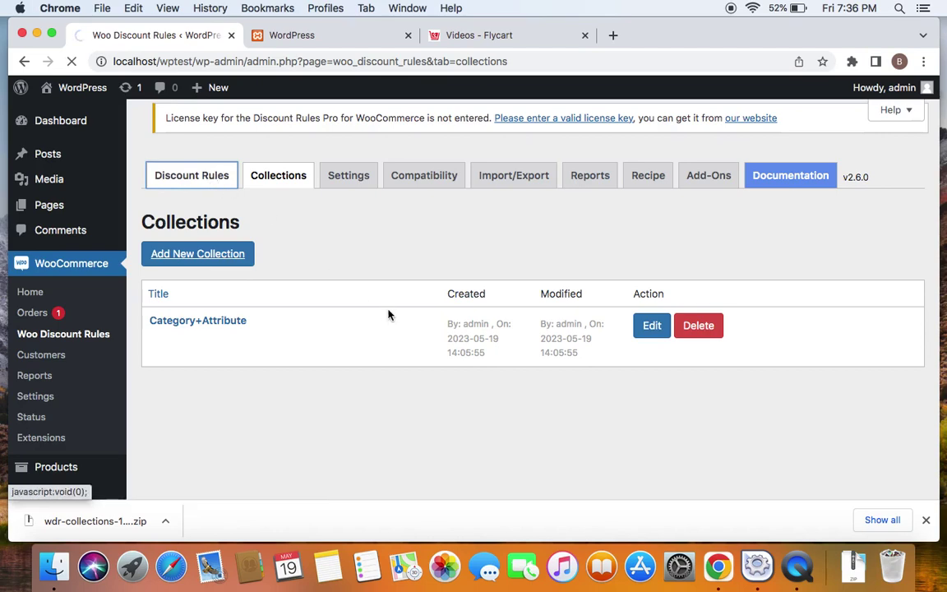
{"action": "left_click", "coordinate": [208, 254]}
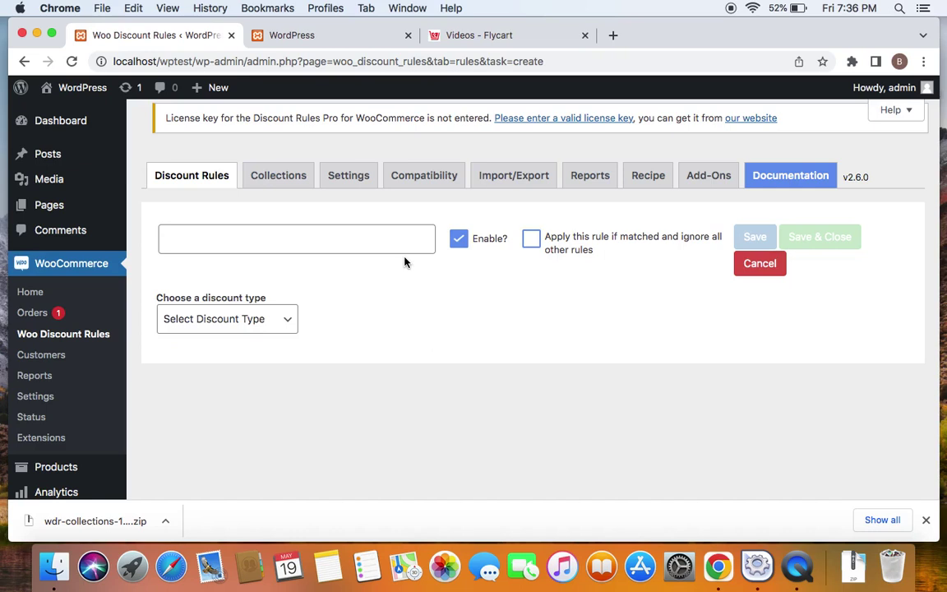
- Title the rule 'Discount for a specific collection' and set its type to Product Adjustment
{"action": "left_click", "coordinate": [346, 236]}
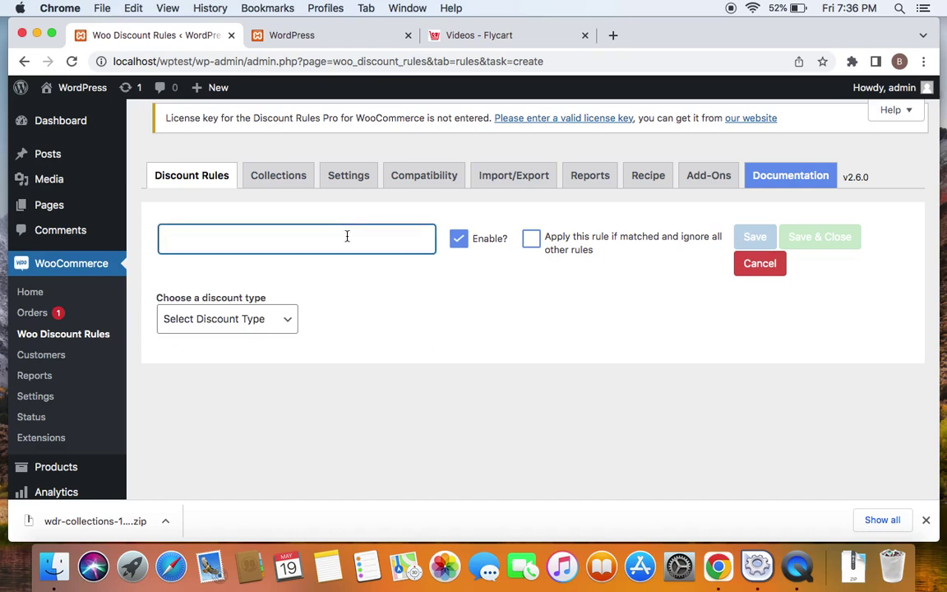
{"action": "type", "text": "Discount for a specific "}
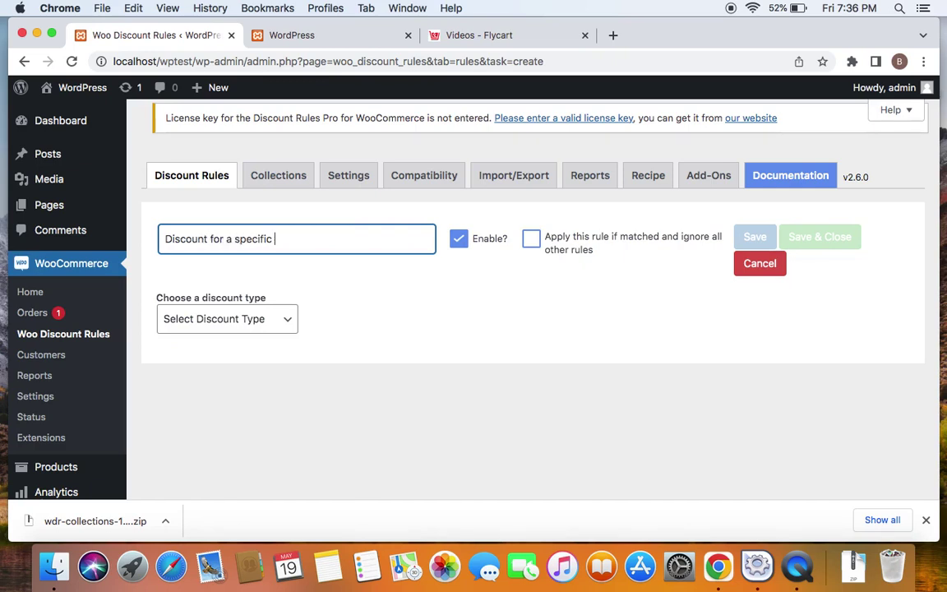
{"action": "type", "text": "collection"}
{"action": "left_click", "coordinate": [402, 299]}
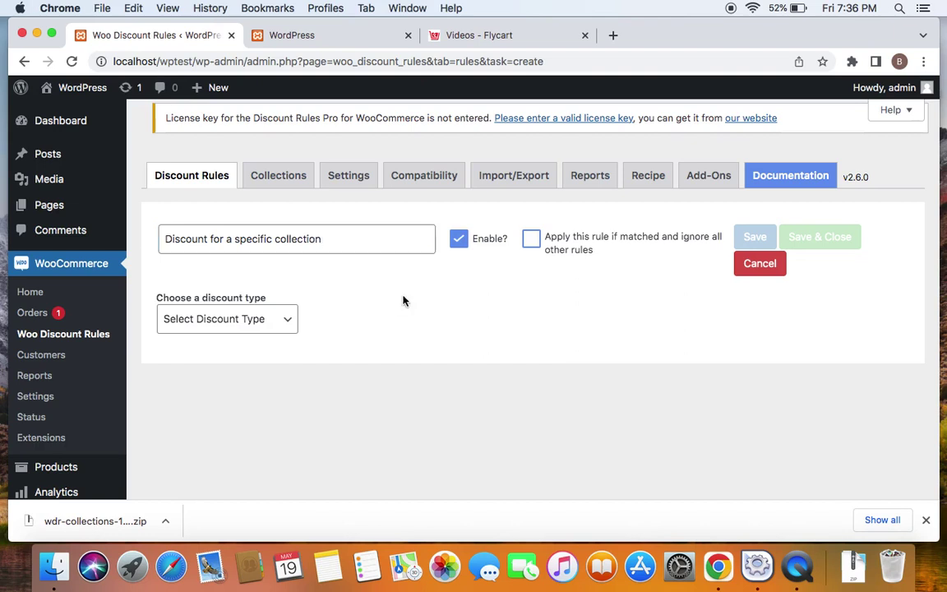
{"action": "left_click", "coordinate": [292, 322]}
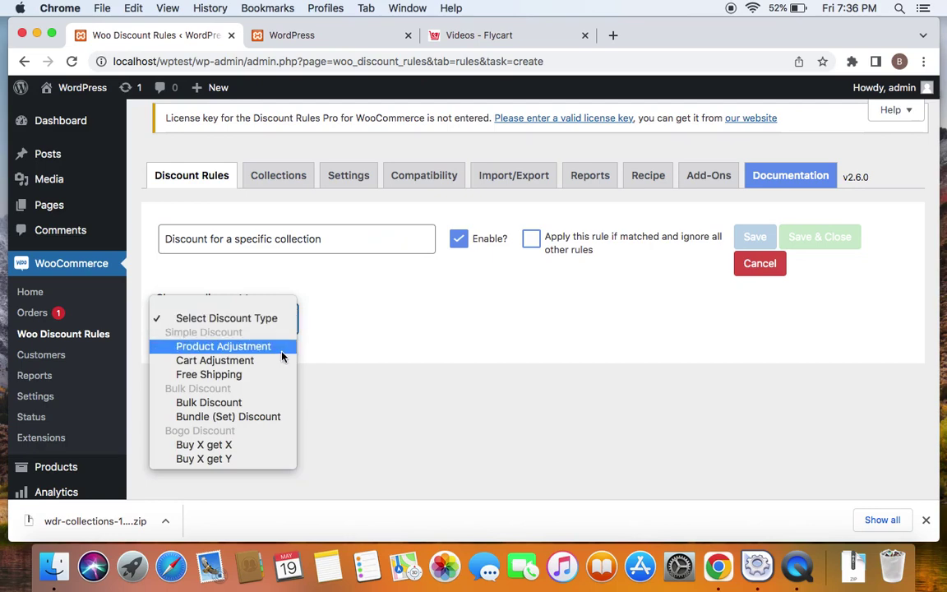
{"action": "left_click", "coordinate": [282, 352]}
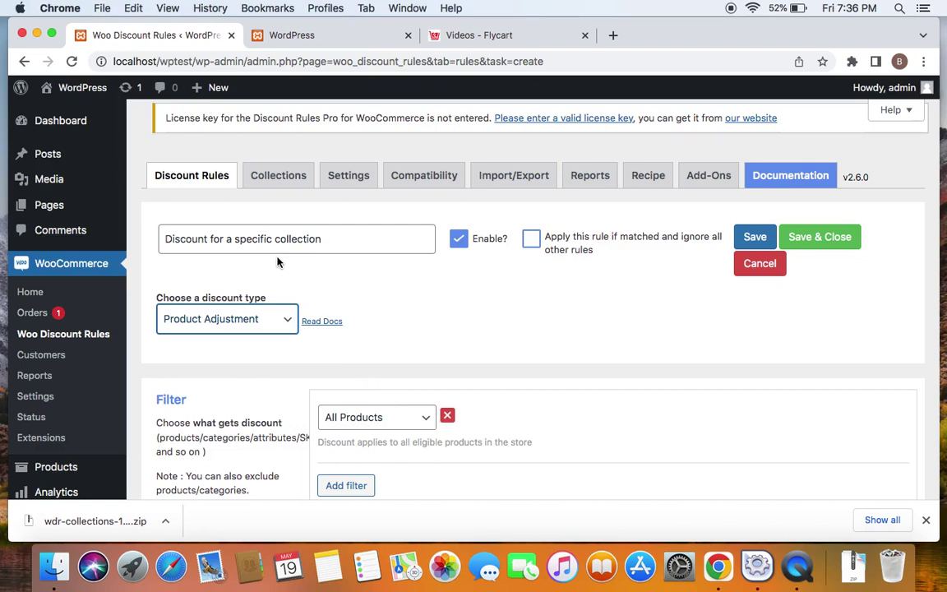
- Set the rule's filter to Include the #1 Category+Attribute collection
{"action": "left_click", "coordinate": [429, 418]}
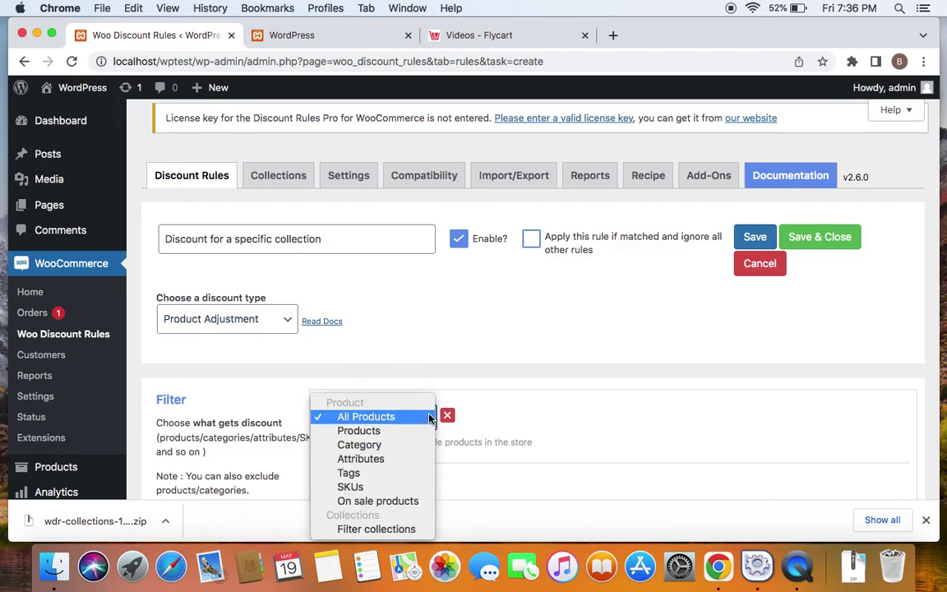
{"action": "left_click", "coordinate": [403, 531]}
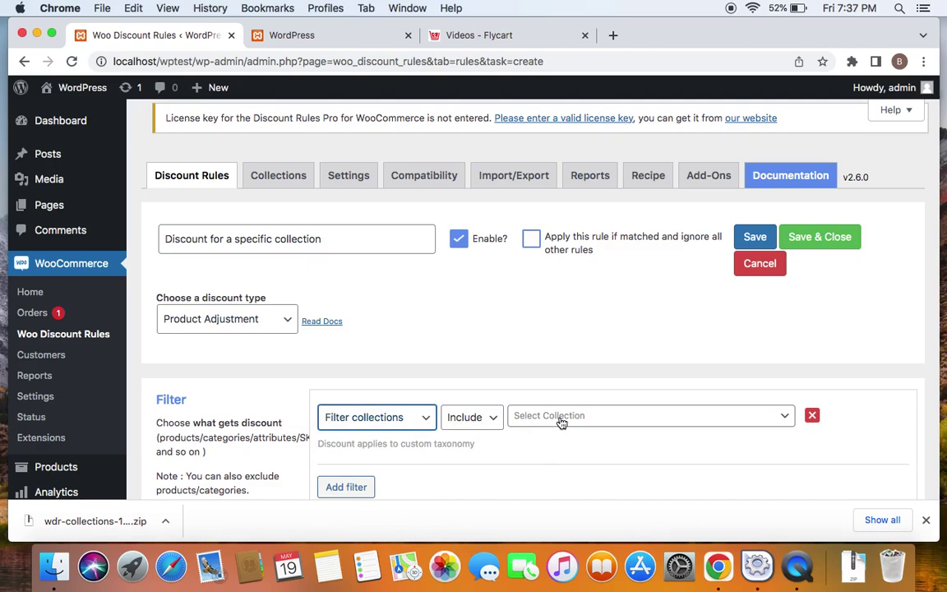
{"action": "left_click", "coordinate": [561, 422]}
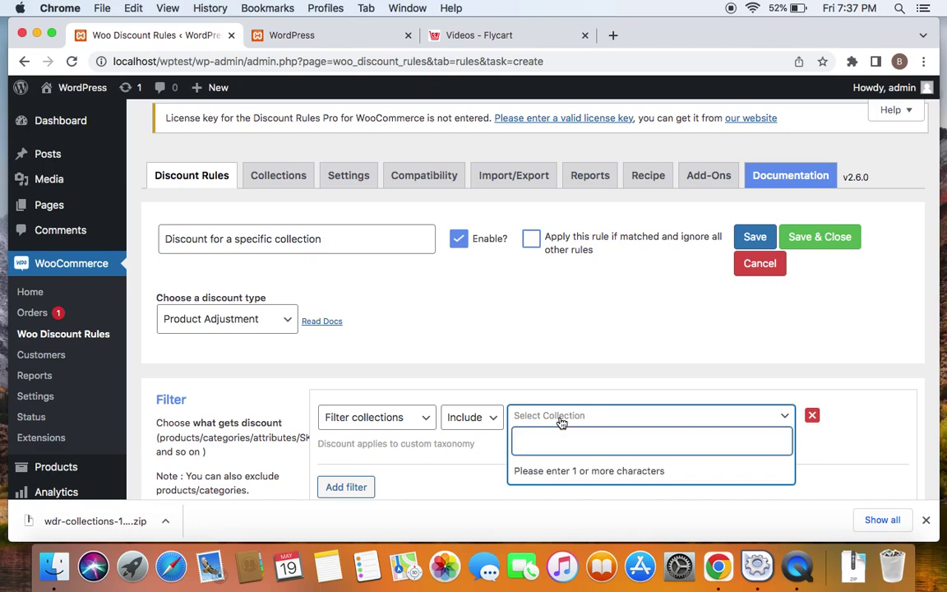
{"action": "type", "text": "categ"}
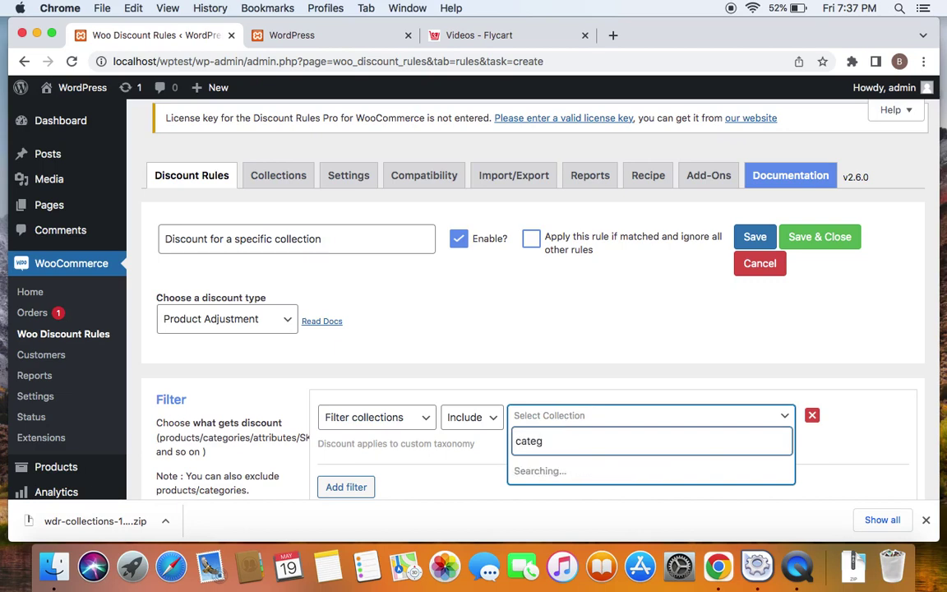
{"action": "left_click", "coordinate": [600, 473]}
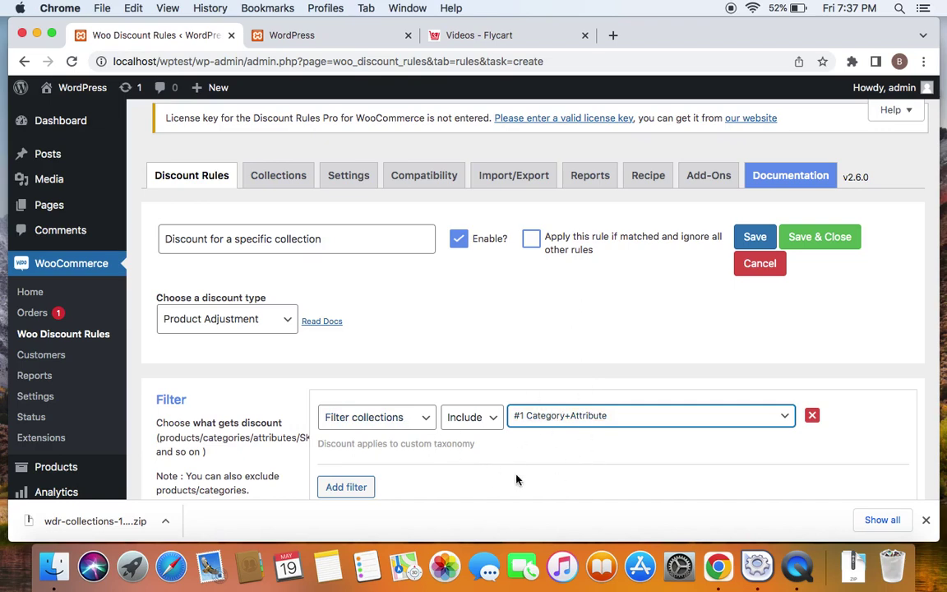
{"action": "scroll", "coordinate": [516, 479], "scroll_direction": "down", "scroll_amount": 3}
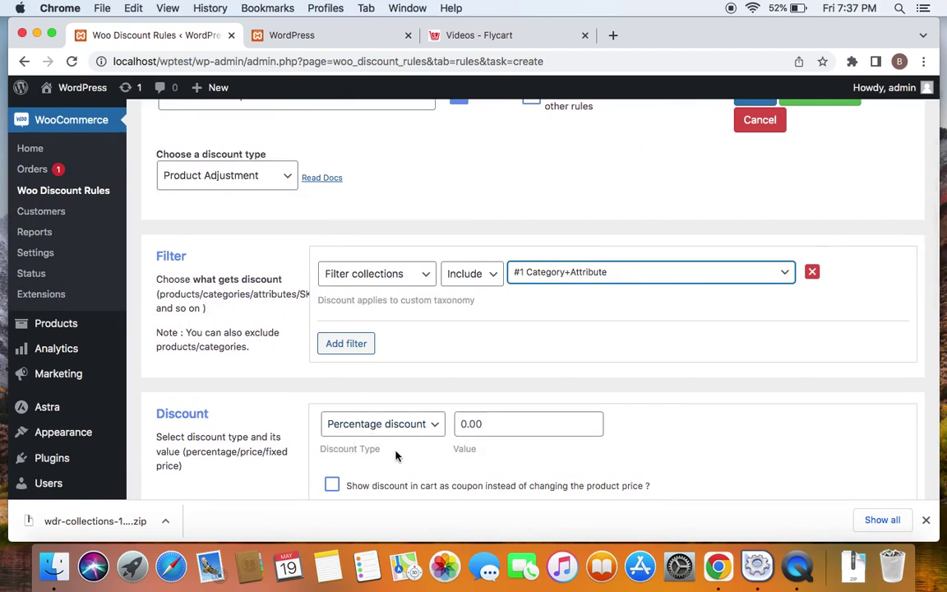
- Enter a 50 percentage discount value and save and close the rule
{"action": "scroll", "coordinate": [434, 433], "scroll_direction": "up", "scroll_amount": 2}
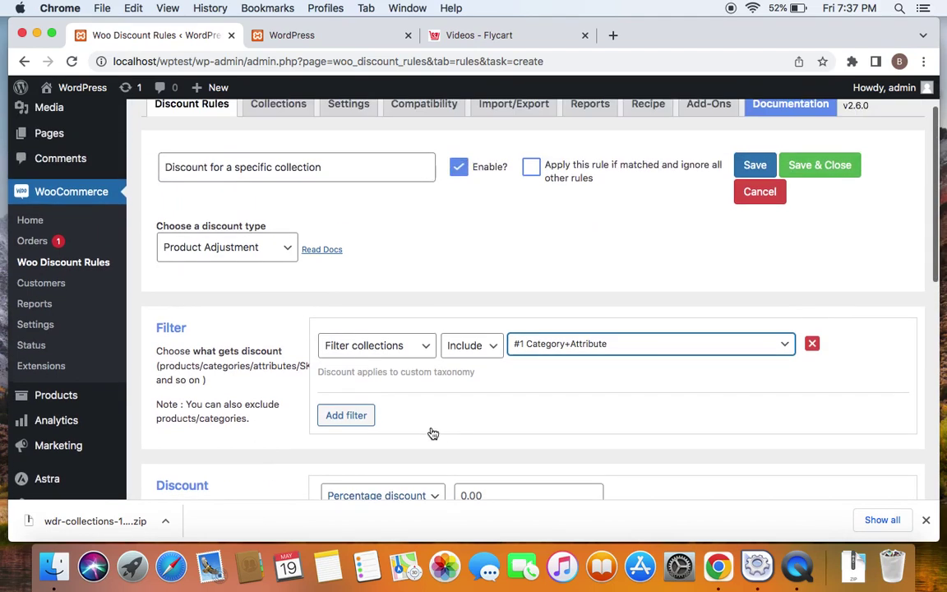
{"action": "scroll", "coordinate": [433, 433], "scroll_direction": "down", "scroll_amount": 2}
{"action": "left_click", "coordinate": [489, 436]}
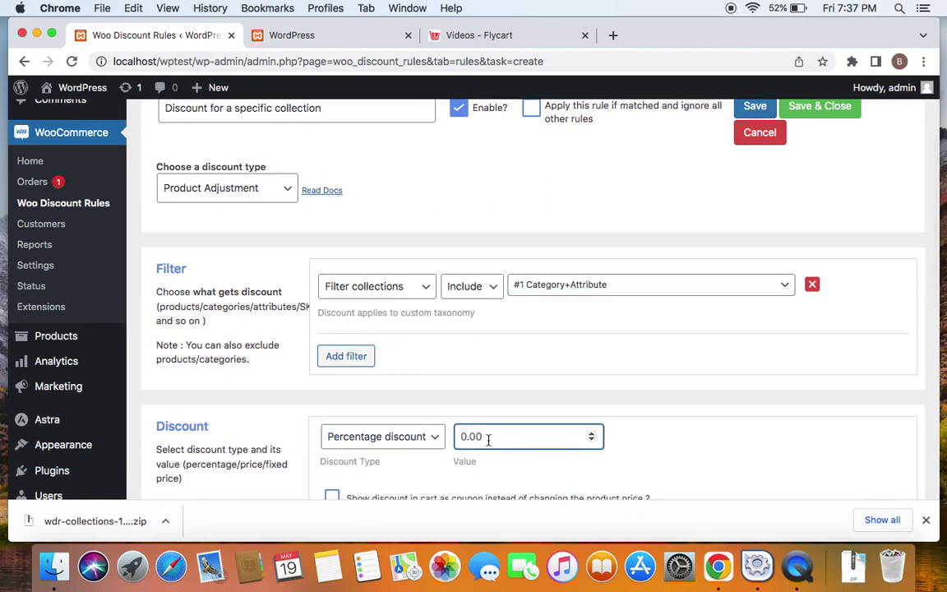
{"action": "type", "text": "50"}
{"action": "left_click", "coordinate": [704, 425]}
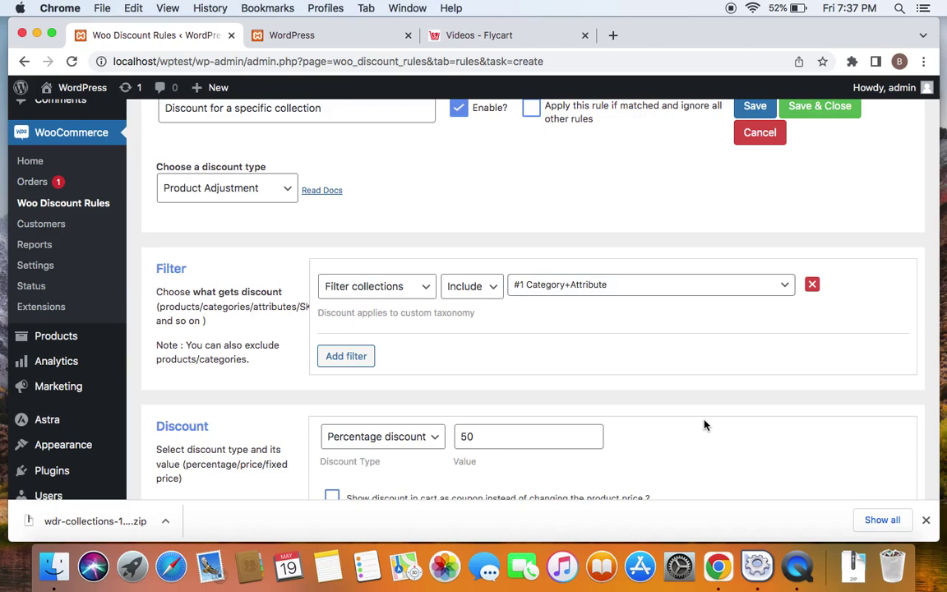
{"action": "scroll", "coordinate": [704, 424], "scroll_direction": "up", "scroll_amount": 1}
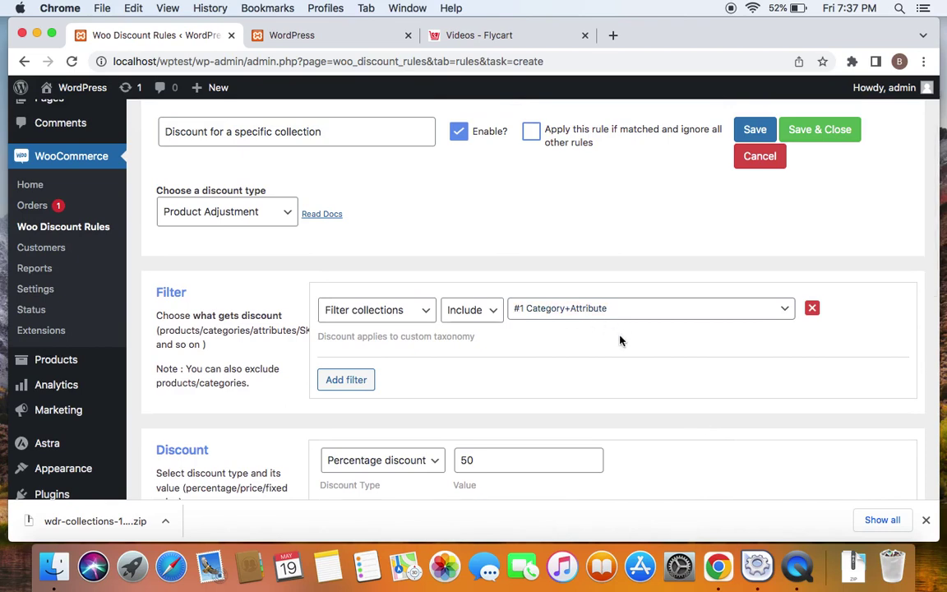
{"action": "scroll", "coordinate": [621, 340], "scroll_direction": "down", "scroll_amount": 1}
{"action": "scroll", "coordinate": [620, 340], "scroll_direction": "down", "scroll_amount": 2}
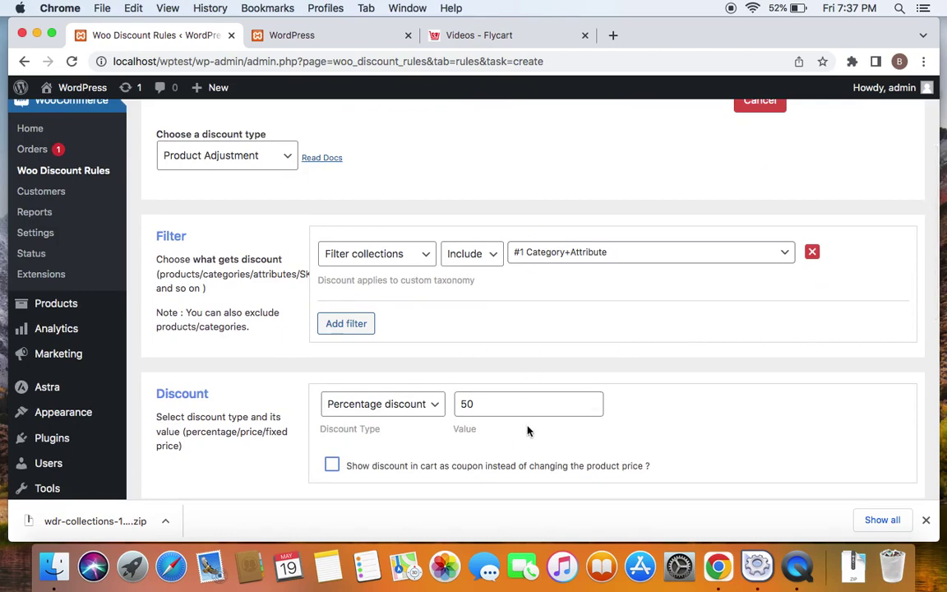
{"action": "scroll", "coordinate": [528, 431], "scroll_direction": "down", "scroll_amount": 2}
{"action": "scroll", "coordinate": [528, 431], "scroll_direction": "up", "scroll_amount": 5}
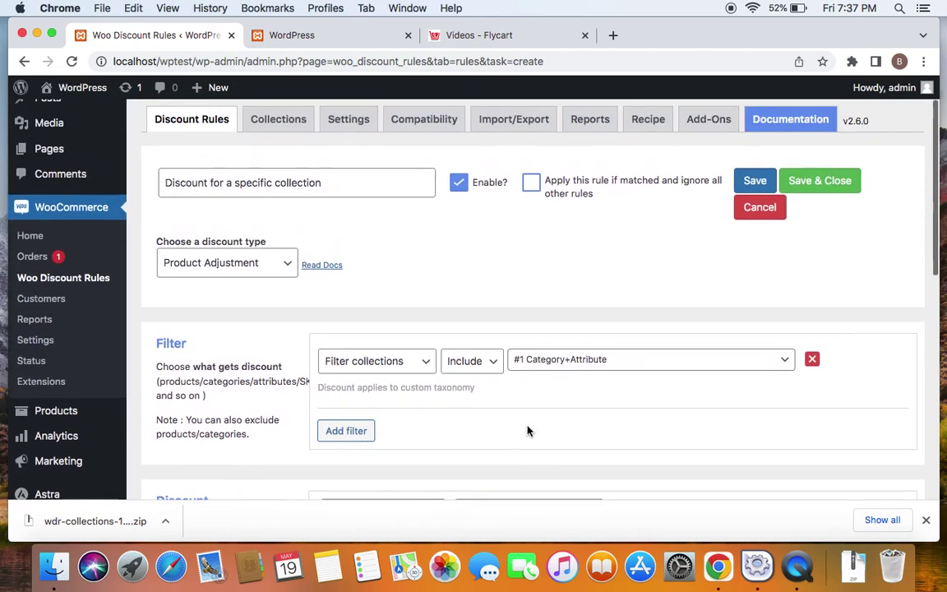
{"action": "left_click", "coordinate": [823, 186]}
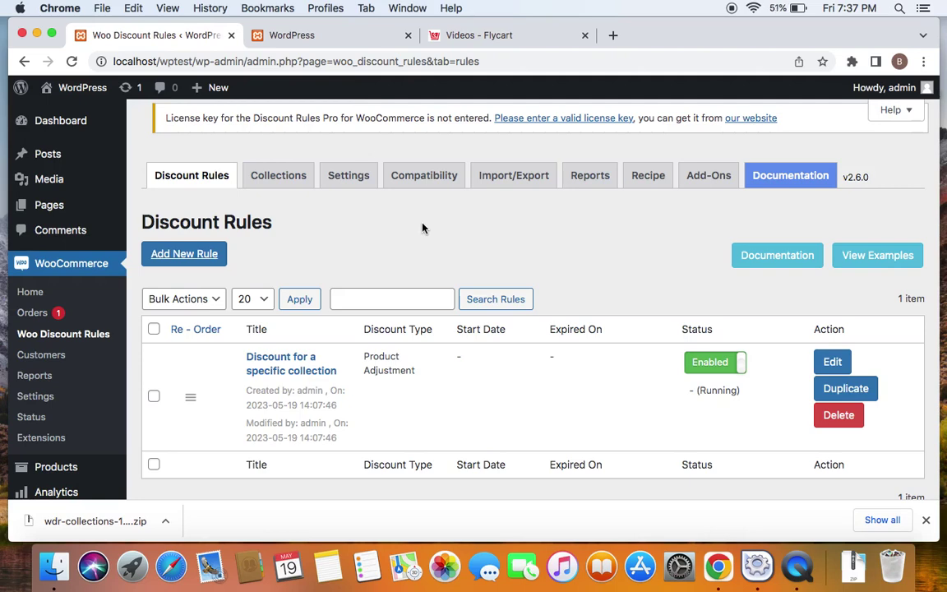
- Open the storefront from the admin bar in a new tab
{"action": "right_click", "coordinate": [86, 90]}
{"action": "left_click", "coordinate": [131, 94]}
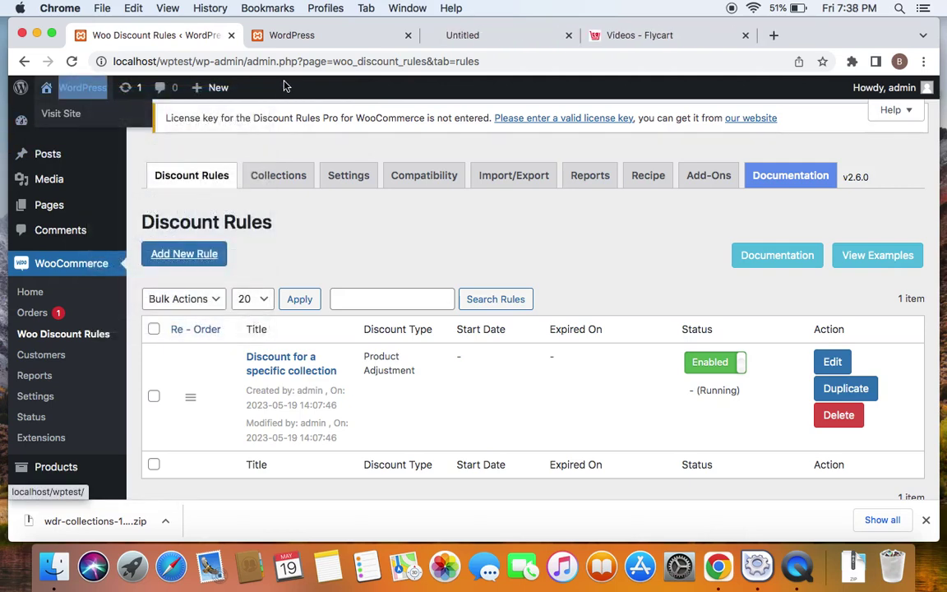
{"action": "left_click", "coordinate": [294, 40]}
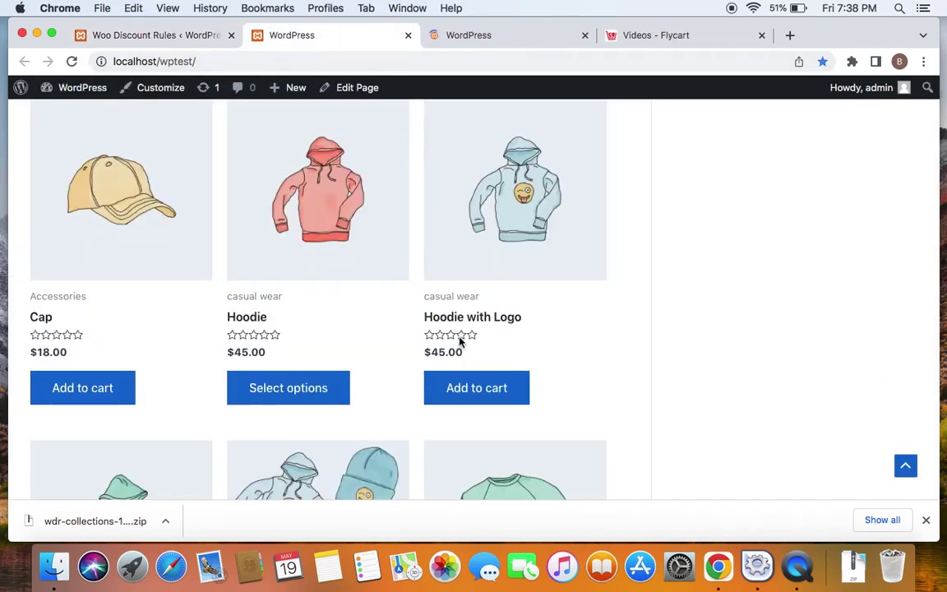
{"action": "scroll", "coordinate": [462, 340], "scroll_direction": "up", "scroll_amount": 5}
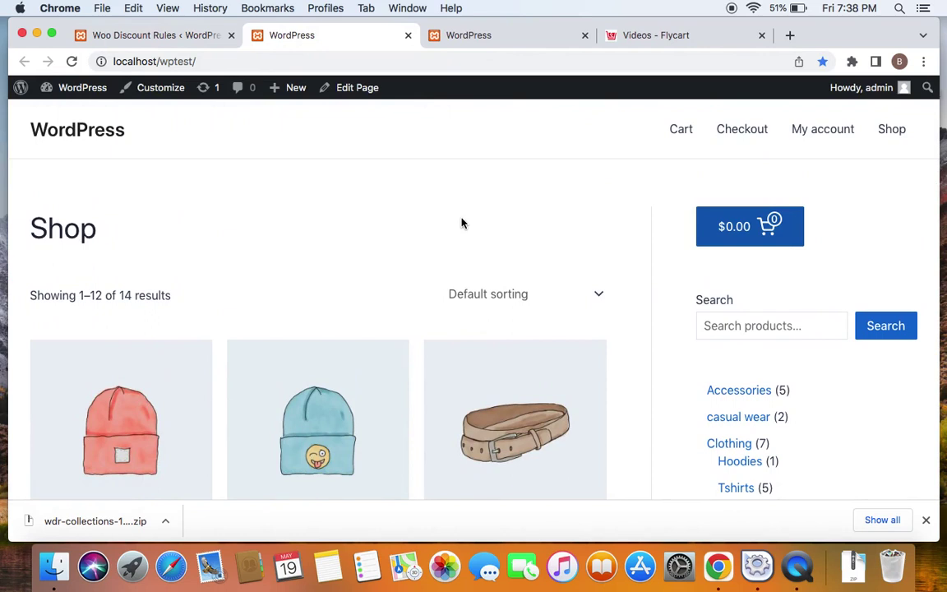
- Browse the casual wear category and open the Hoodie product page
{"action": "left_click", "coordinate": [751, 420]}
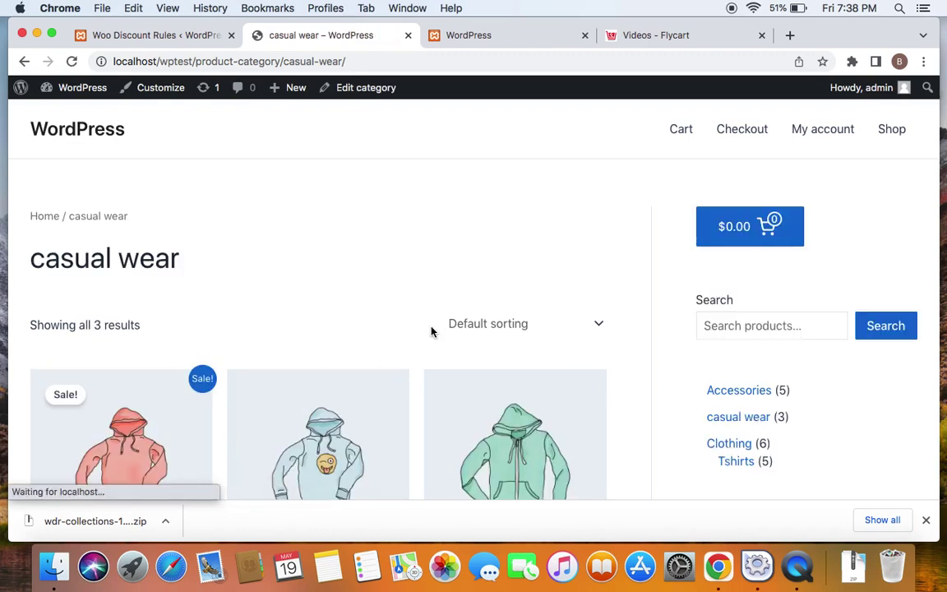
{"action": "scroll", "coordinate": [432, 331], "scroll_direction": "down", "scroll_amount": 3}
{"action": "scroll", "coordinate": [431, 332], "scroll_direction": "down", "scroll_amount": 2}
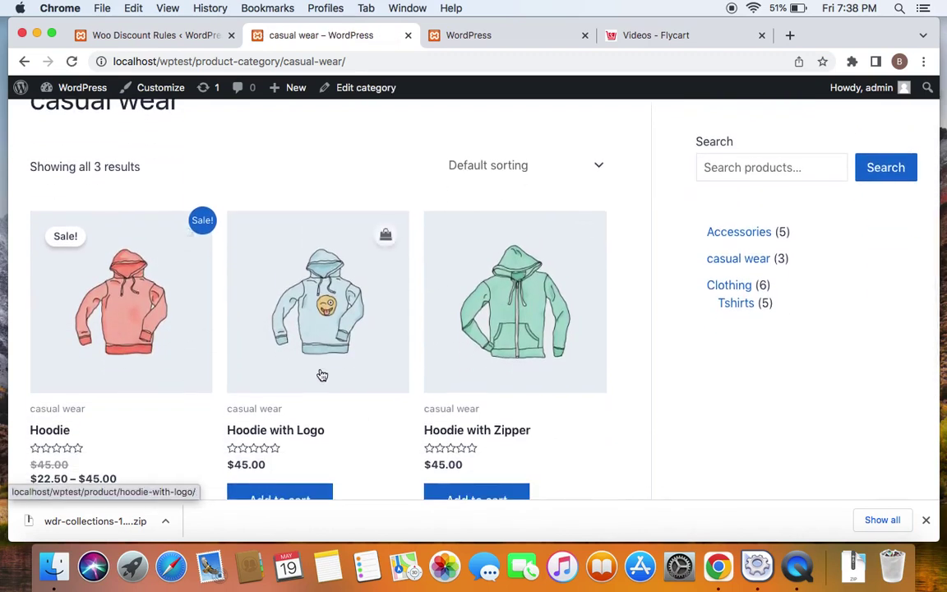
{"action": "scroll", "coordinate": [246, 329], "scroll_direction": "up", "scroll_amount": 3}
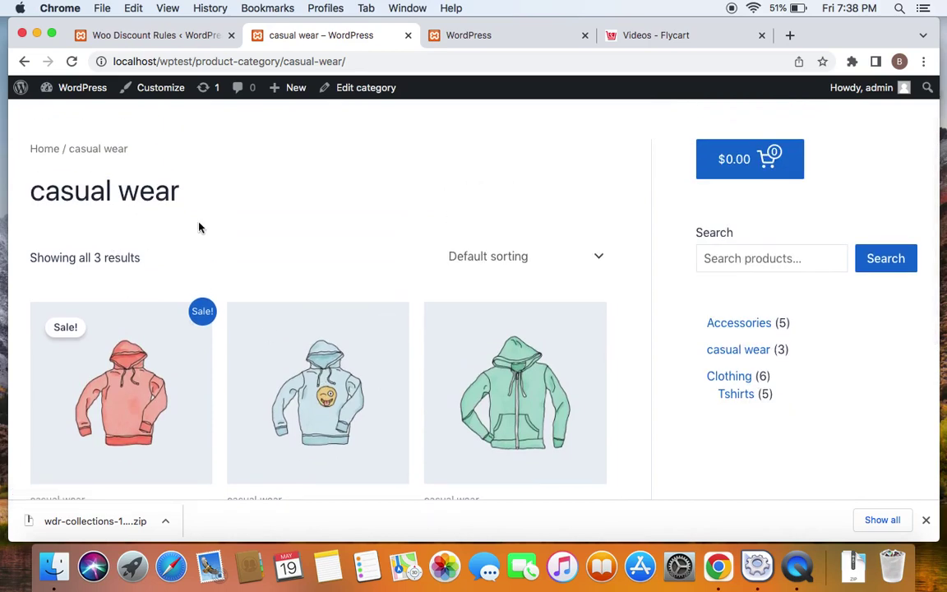
{"action": "scroll", "coordinate": [193, 296], "scroll_direction": "down", "scroll_amount": 3}
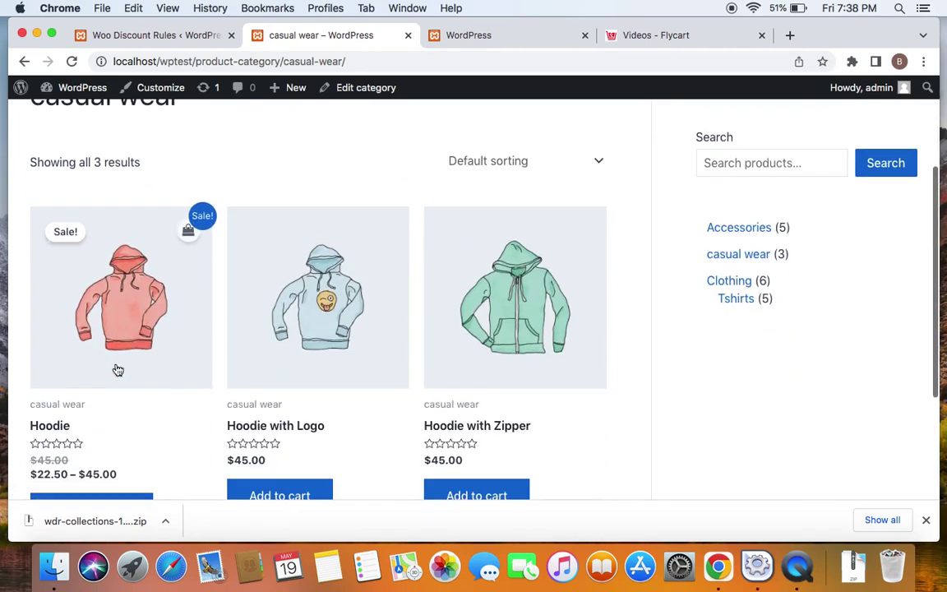
{"action": "scroll", "coordinate": [105, 330], "scroll_direction": "down", "scroll_amount": 5}
{"action": "scroll", "coordinate": [110, 330], "scroll_direction": "up", "scroll_amount": 5}
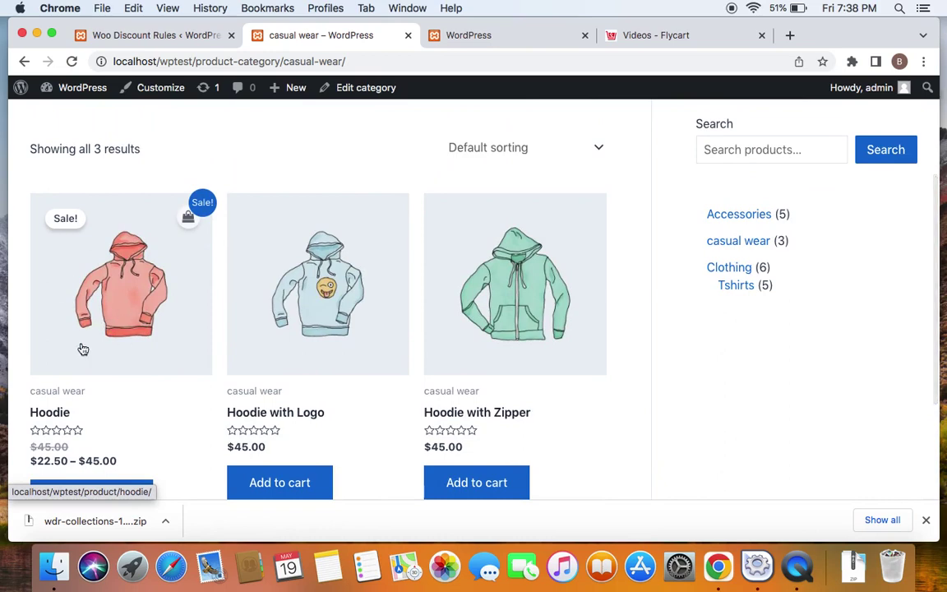
{"action": "left_click", "coordinate": [115, 306]}
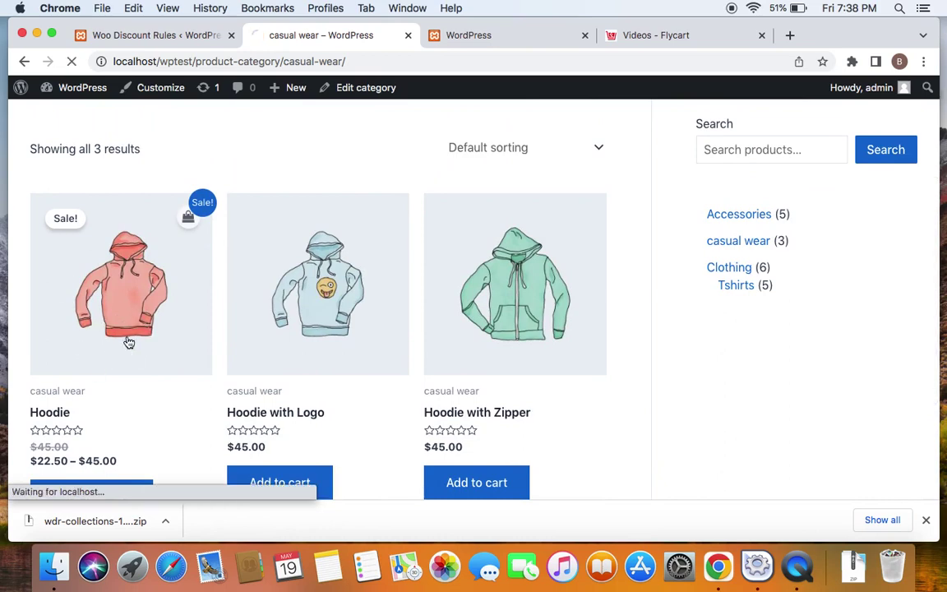
{"action": "scroll", "coordinate": [403, 380], "scroll_direction": "down", "scroll_amount": 3}
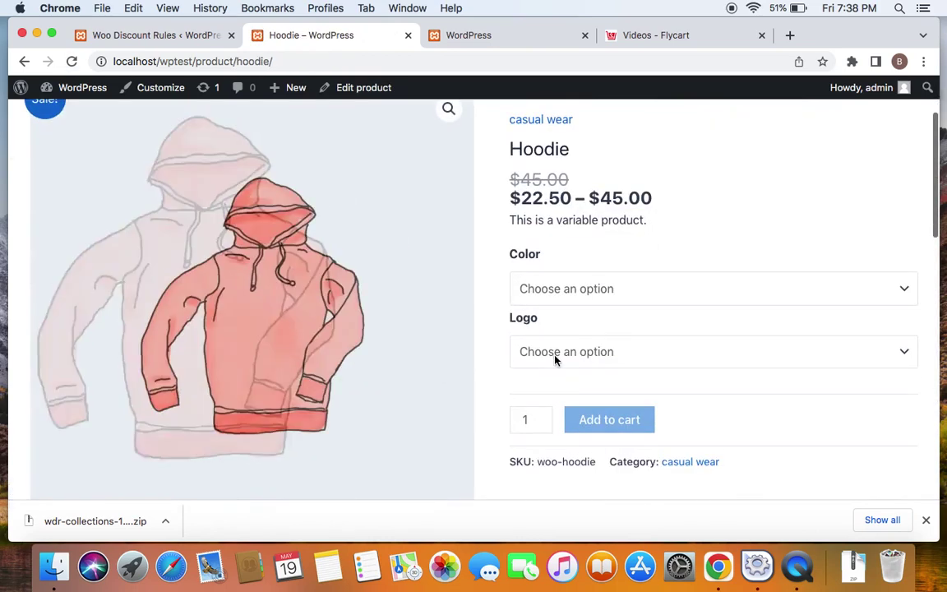
- Review the Hoodie's Logo and Color options, then select Green as the colour
{"action": "left_click", "coordinate": [556, 359]}
{"action": "left_click", "coordinate": [556, 293]}
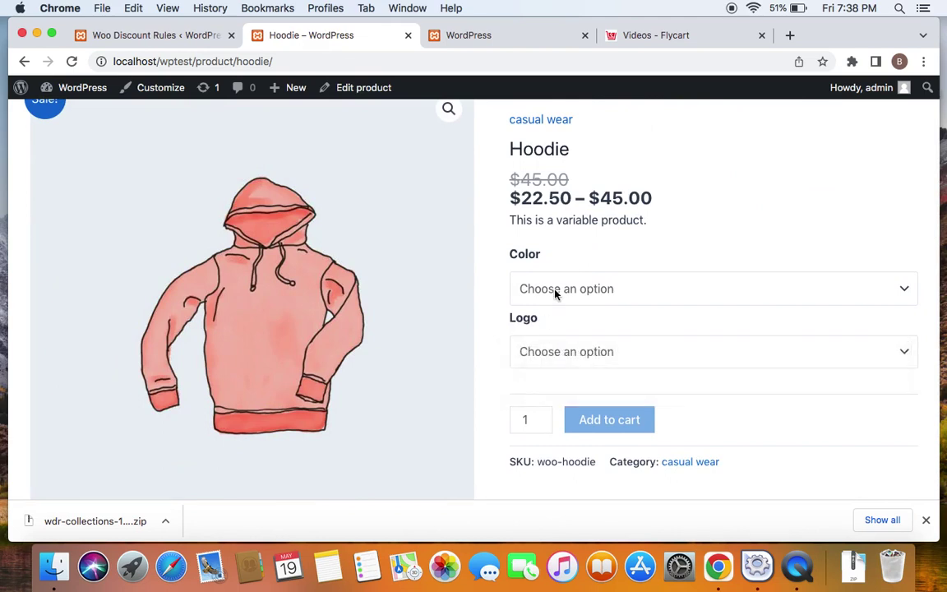
{"action": "left_click", "coordinate": [556, 291]}
{"action": "left_click", "coordinate": [614, 271]}
{"action": "scroll", "coordinate": [612, 272], "scroll_direction": "up", "scroll_amount": 1}
{"action": "scroll", "coordinate": [612, 272], "scroll_direction": "up", "scroll_amount": 1}
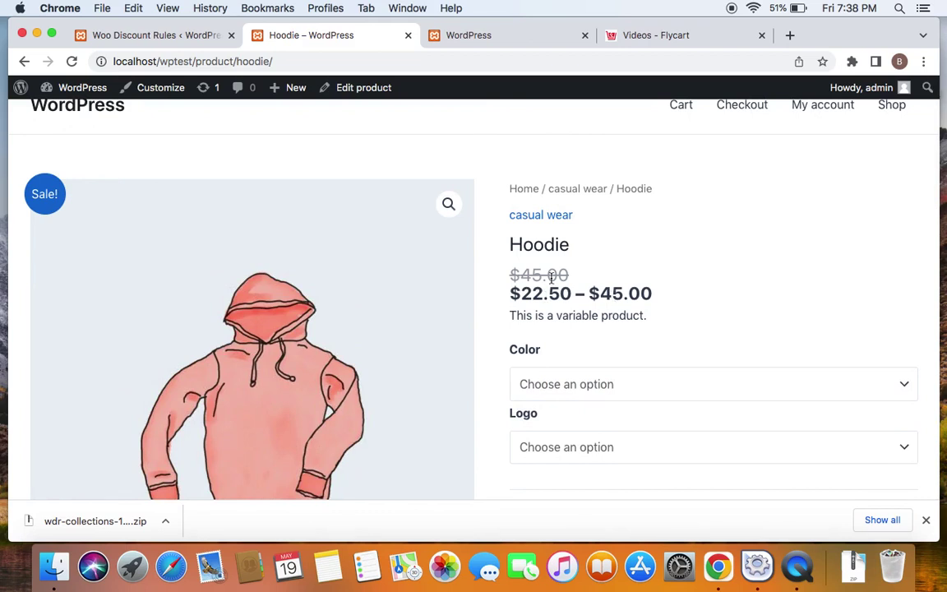
{"action": "left_click", "coordinate": [648, 384]}
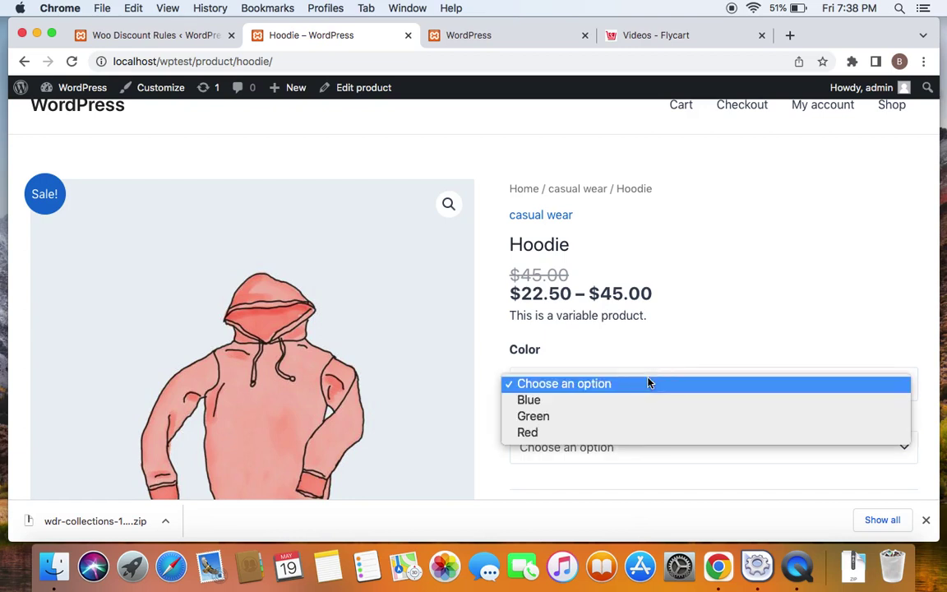
{"action": "left_click", "coordinate": [574, 417]}
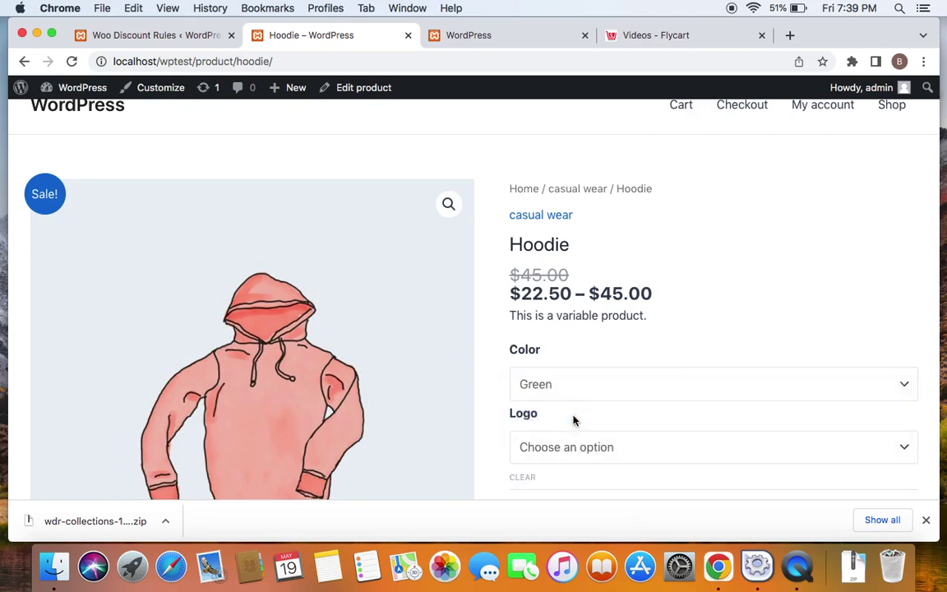
- Set Logo to No, add the $22.50 green Hoodie to the cart, and view the cart
{"action": "scroll", "coordinate": [574, 419], "scroll_direction": "down", "scroll_amount": 2}
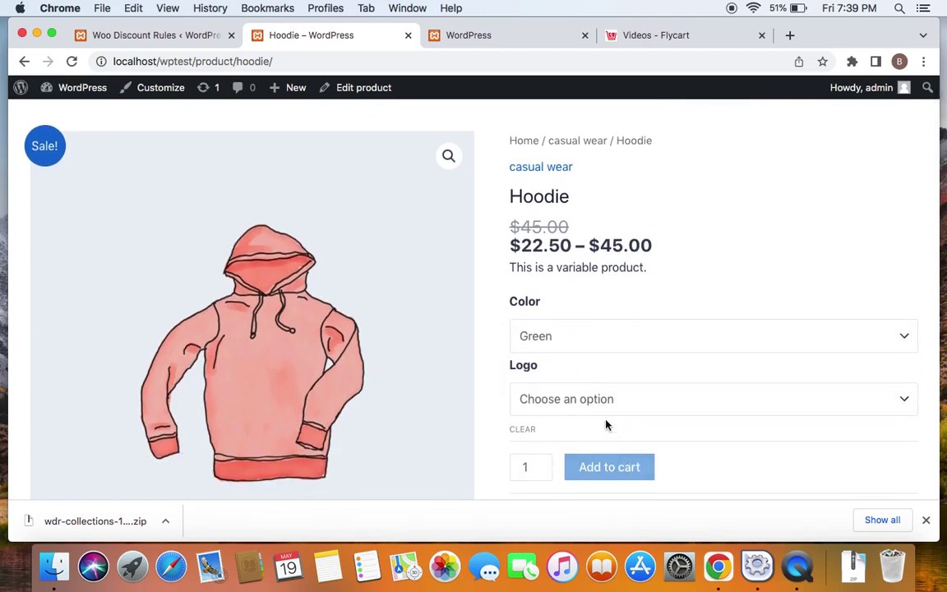
{"action": "left_click", "coordinate": [603, 402]}
{"action": "left_click", "coordinate": [592, 417]}
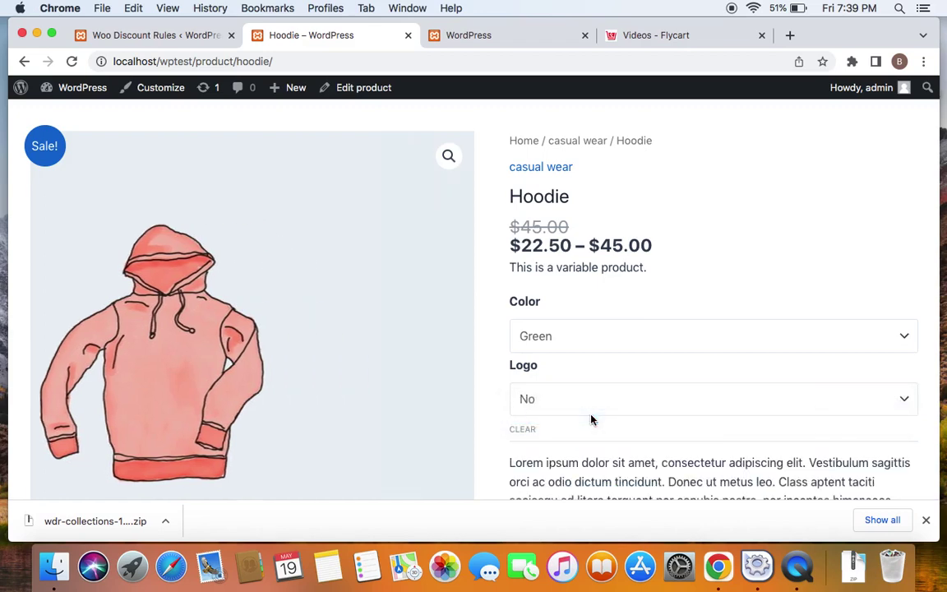
{"action": "scroll", "coordinate": [641, 427], "scroll_direction": "down", "scroll_amount": 5}
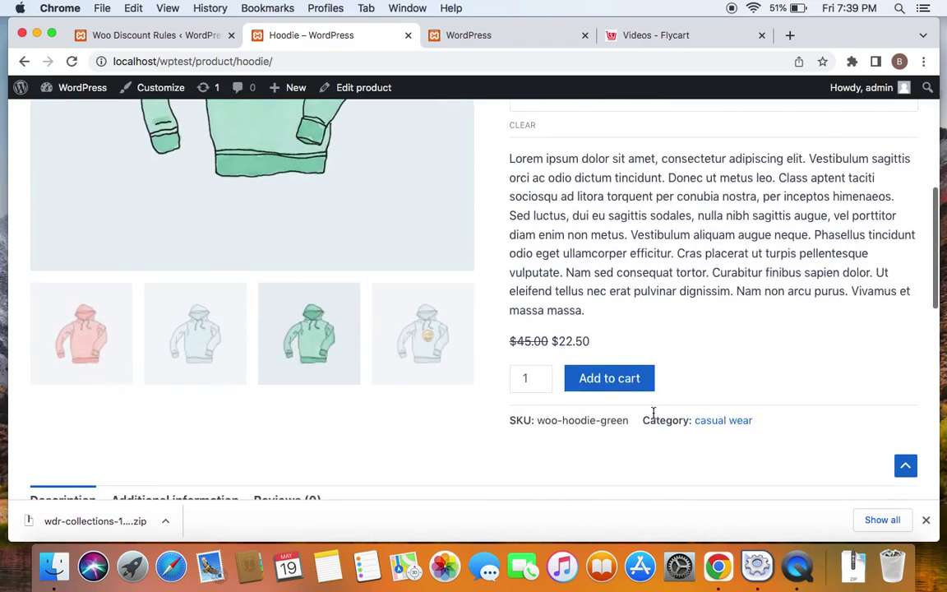
{"action": "left_click", "coordinate": [631, 380]}
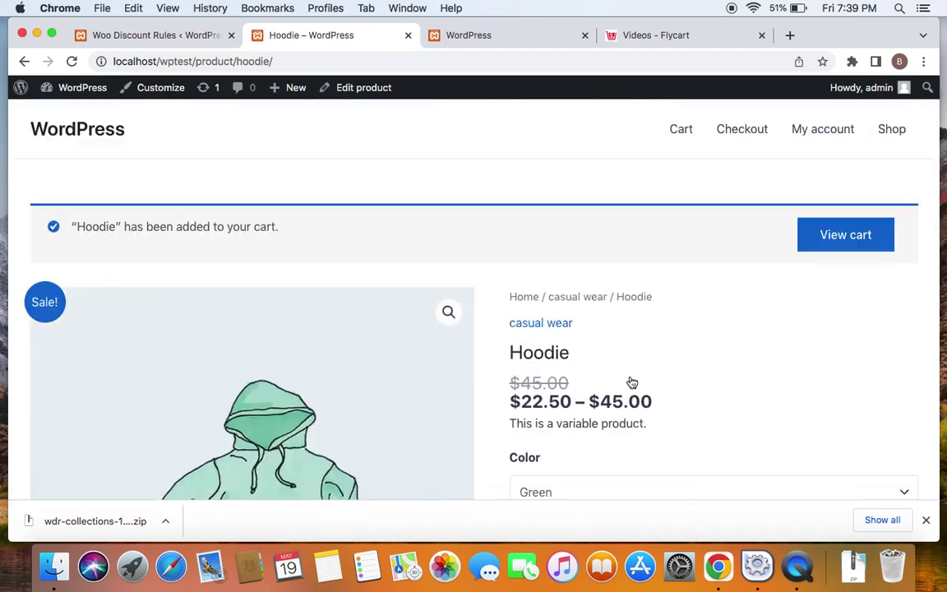
{"action": "left_click", "coordinate": [806, 241]}
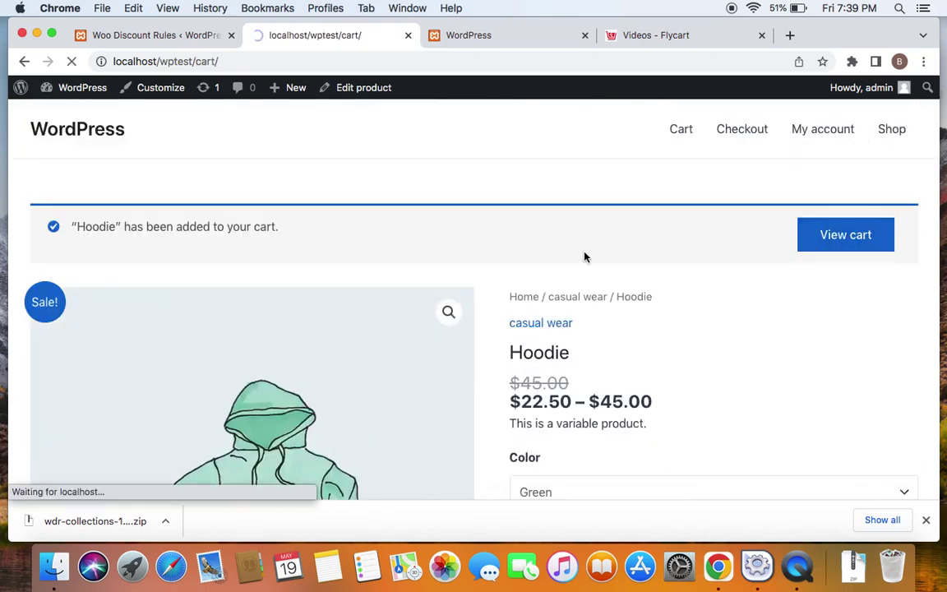